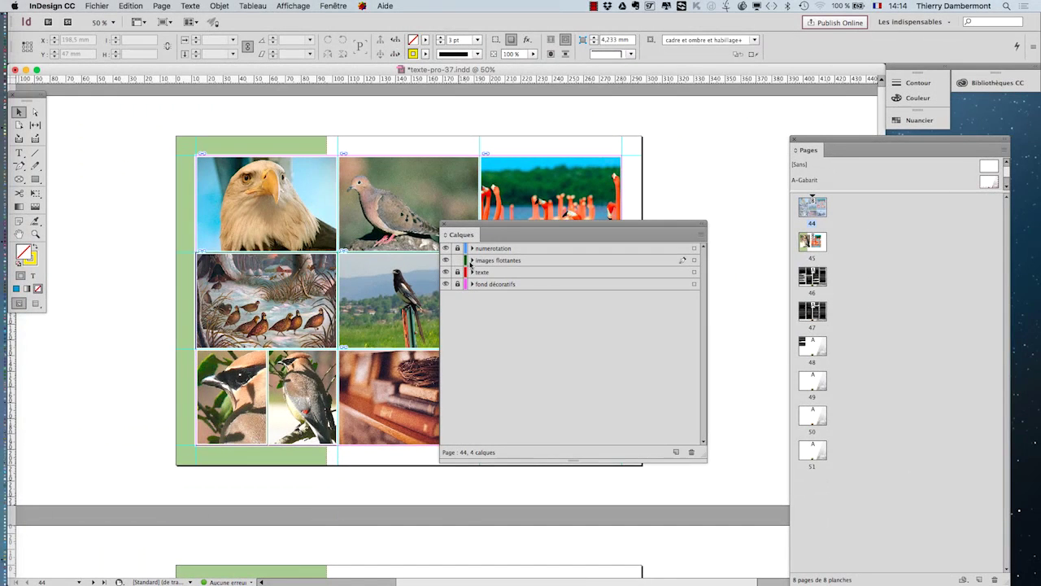
- Shrink the Calques panel and move it clear of page 44, and select the flamingo image
drag(702, 454, 611, 388)
drag(481, 228, 344, 226)
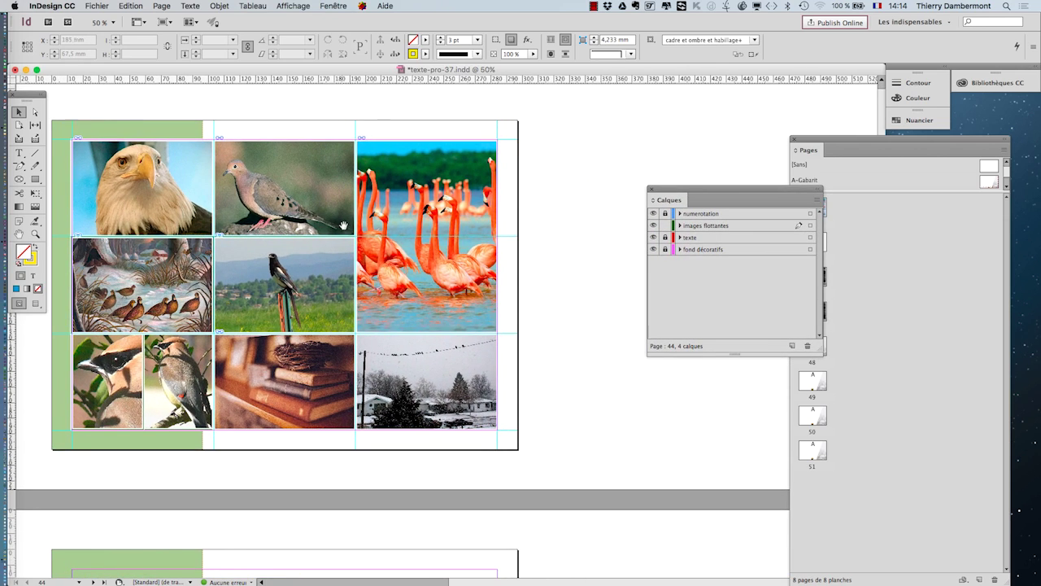
click(396, 185)
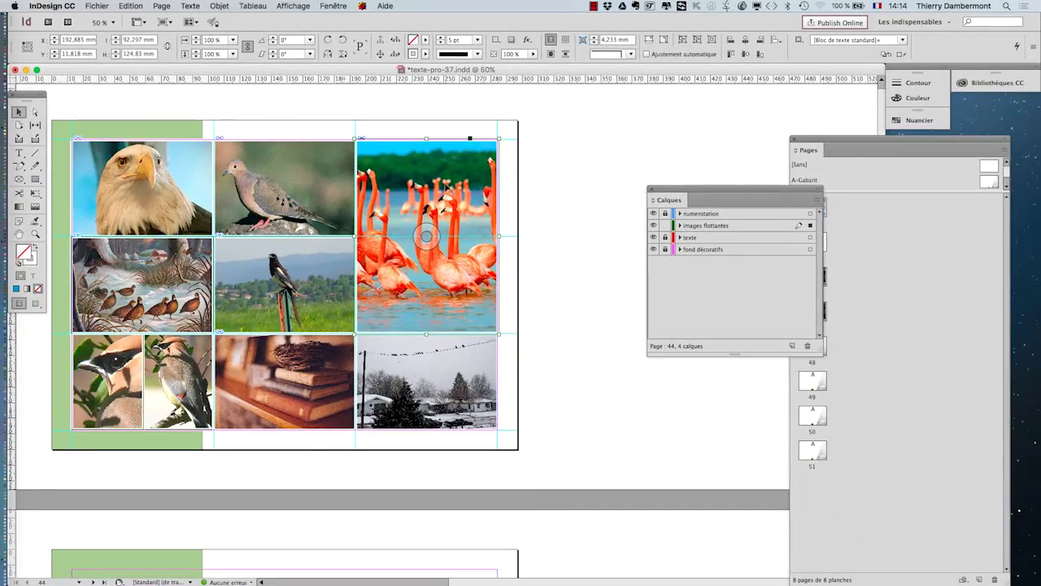
- Display the Liens panel beside the page and collapse its link information section
click(332, 6)
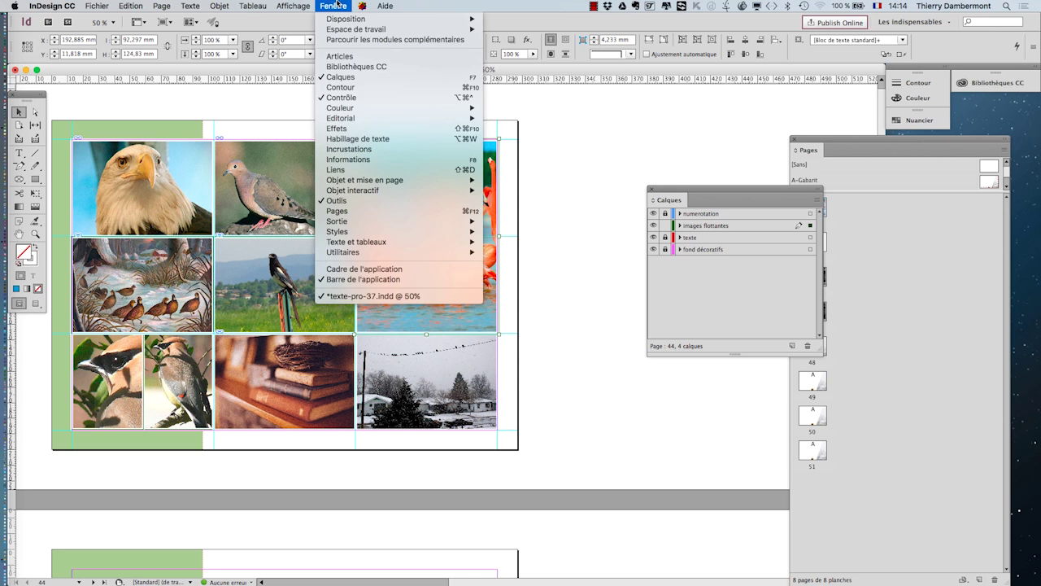
click(336, 169)
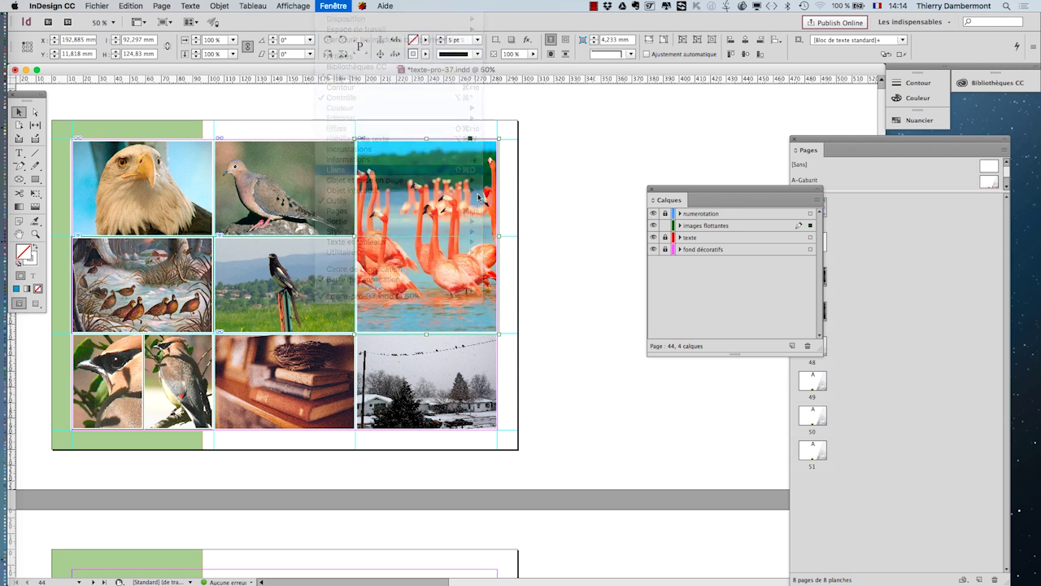
drag(905, 275, 550, 92)
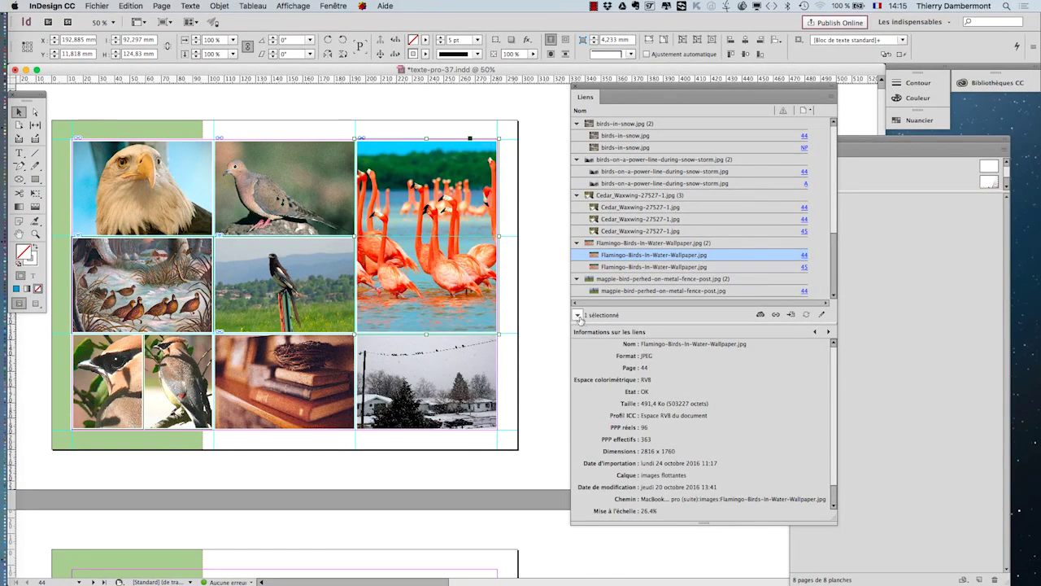
click(578, 316)
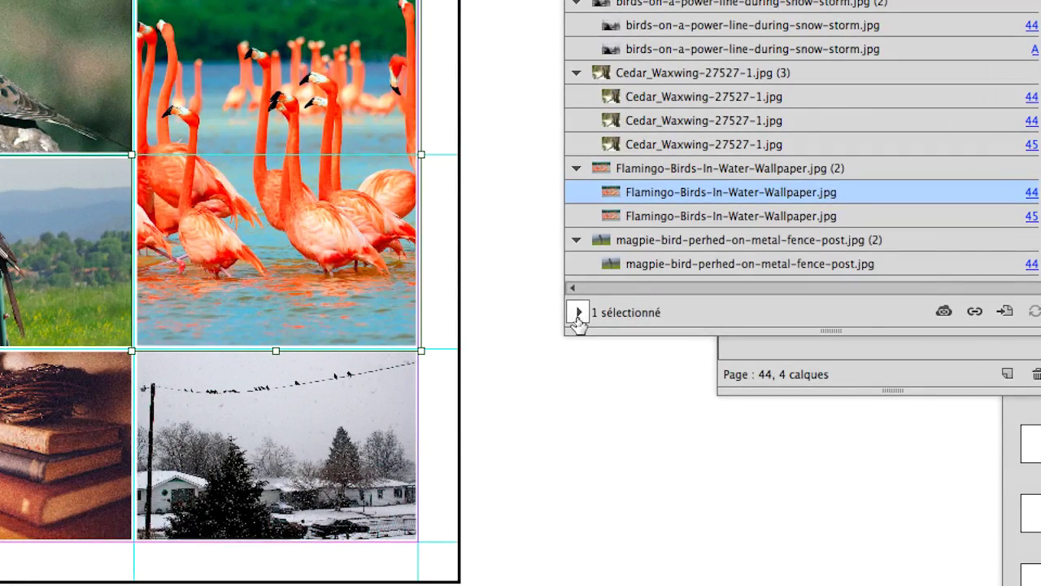
click(579, 313)
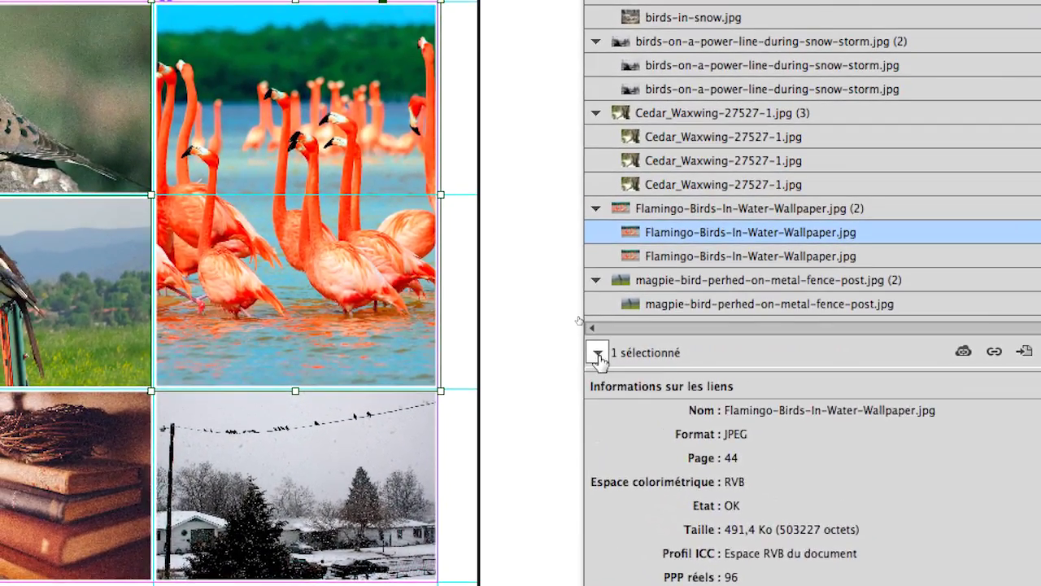
click(505, 185)
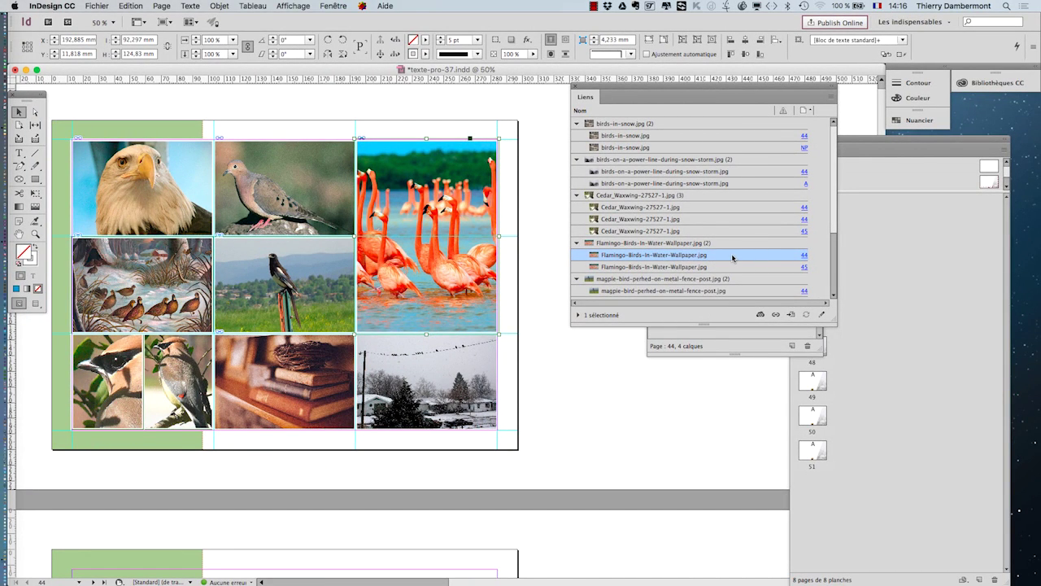
- Move the Pages and Calques panels away so that the Liens panel is unobstructed
click(863, 144)
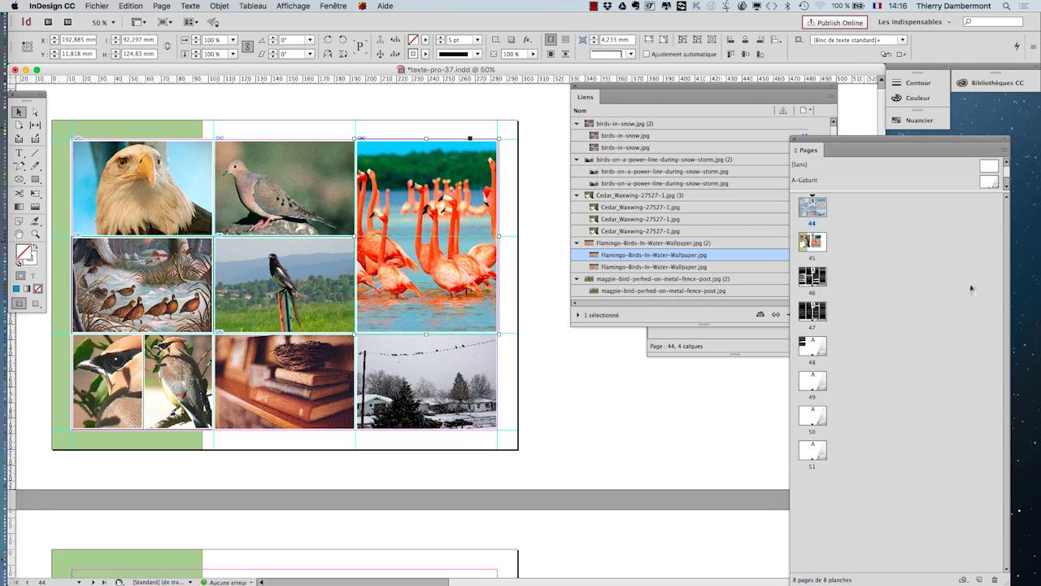
drag(864, 144, 961, 366)
click(718, 351)
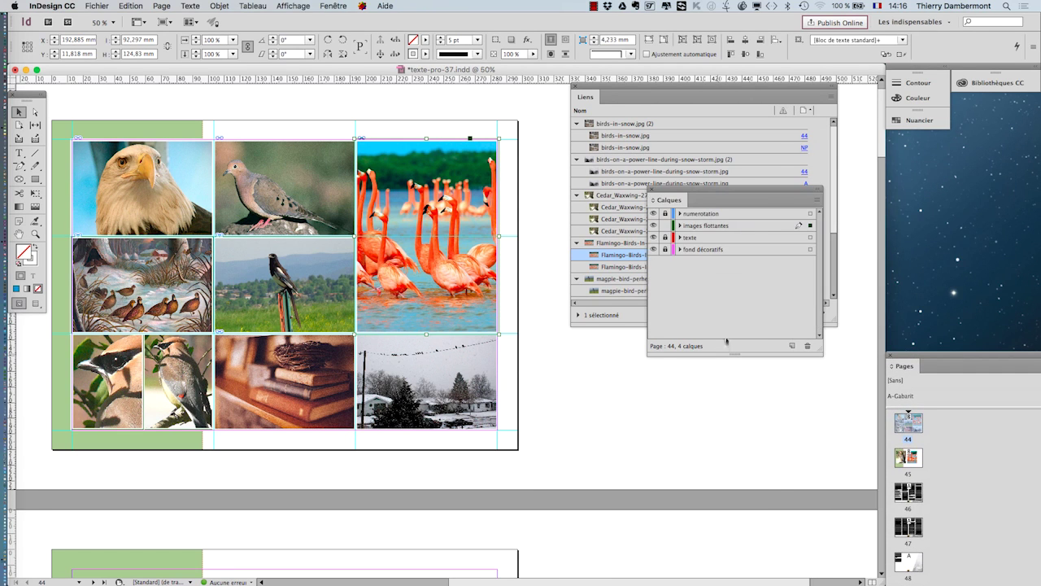
drag(704, 192, 657, 426)
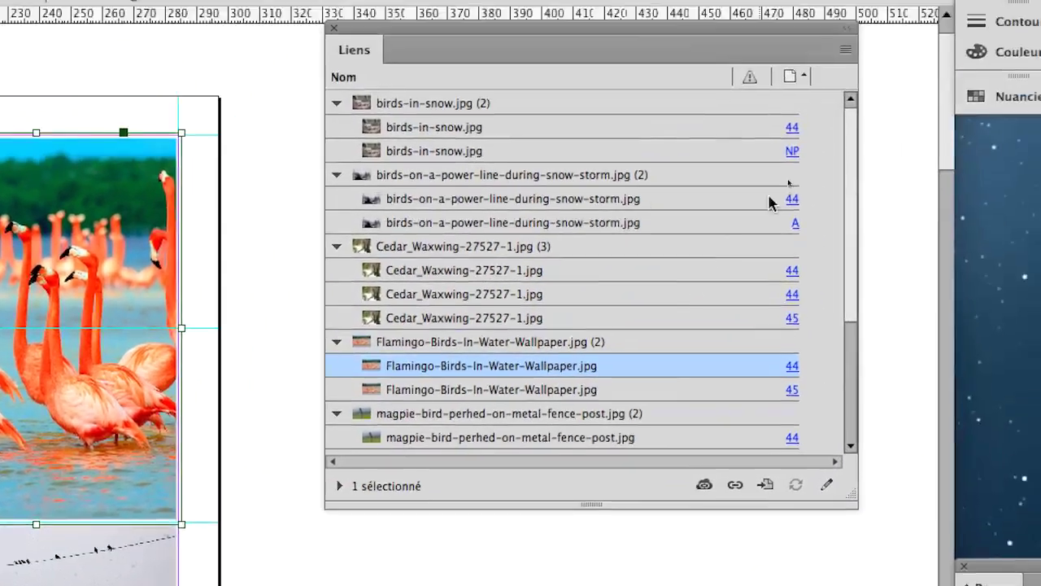
- Open the linked file Flamingo-Birds-In-Water-Wallpaper.jpg for editing with Adobe Photoshop CC 2015.5
click(846, 49)
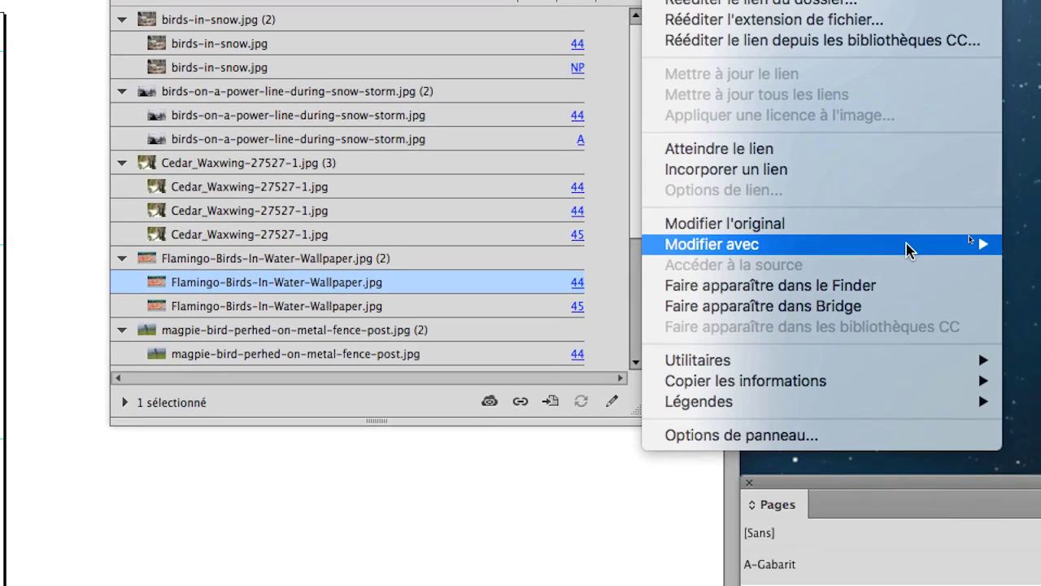
mouse_move(903, 252)
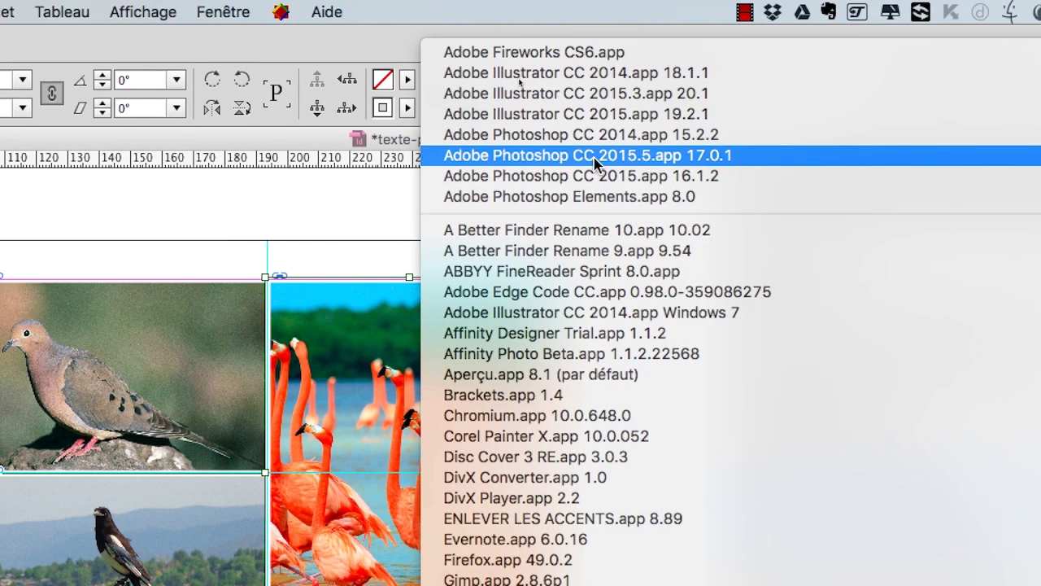
click(594, 156)
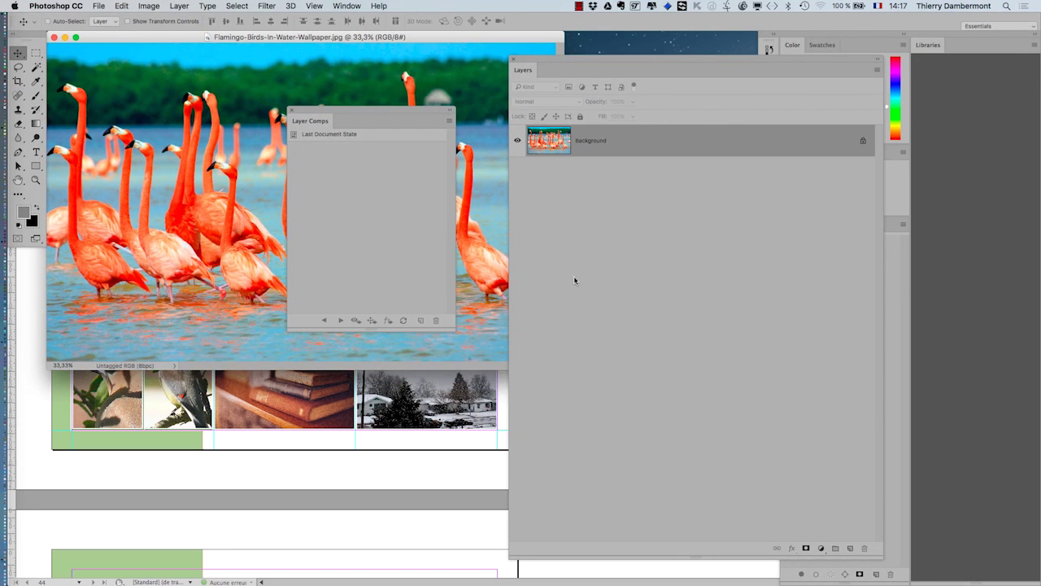
- Reset the Essentials workspace, reposition the flamingo image window and switch the toolbox to two columns
click(999, 26)
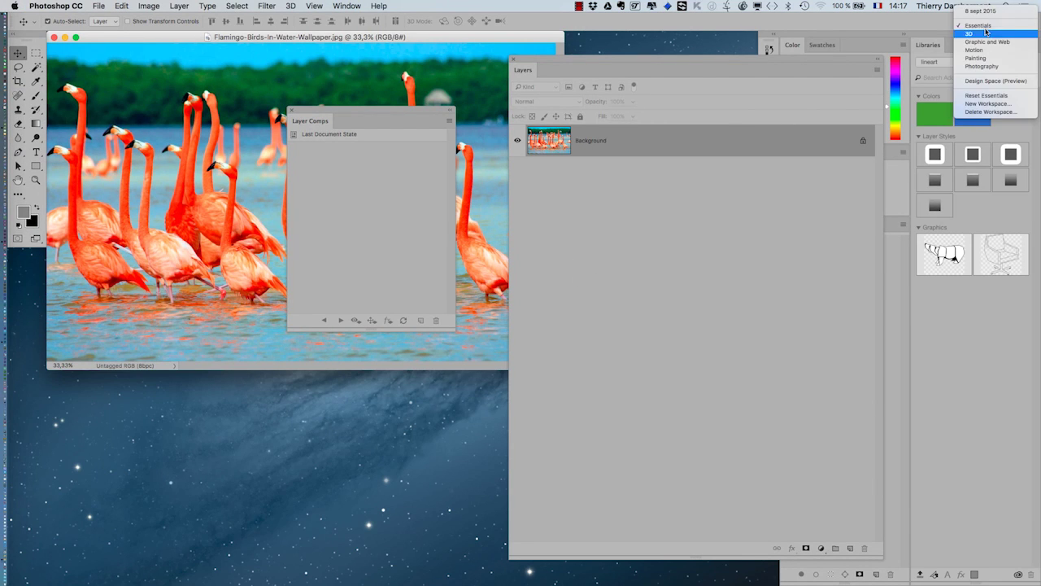
click(986, 95)
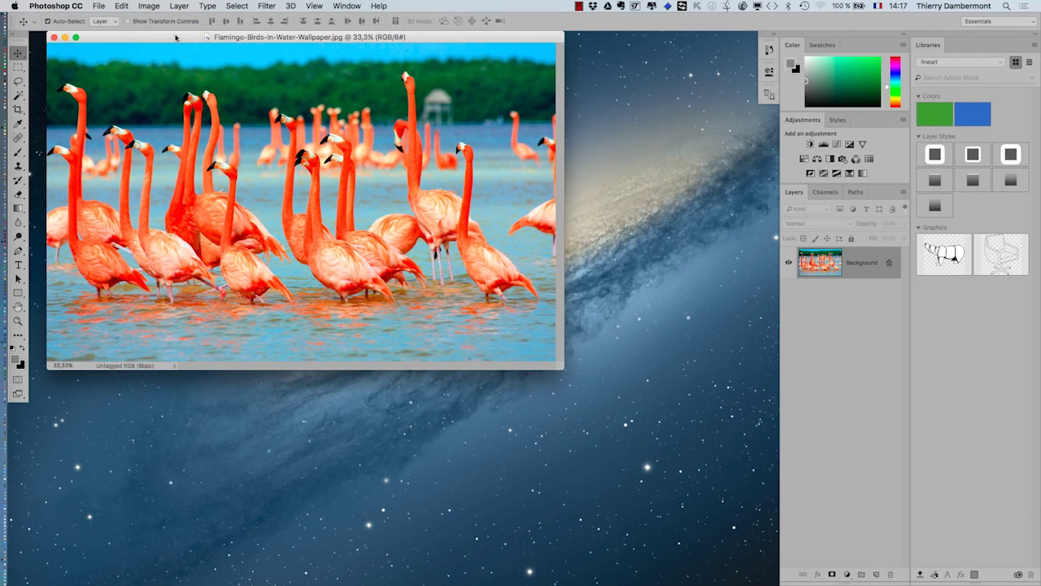
drag(178, 37, 235, 89)
click(13, 37)
- Set the UI language to French in the Interface preferences
click(65, 5)
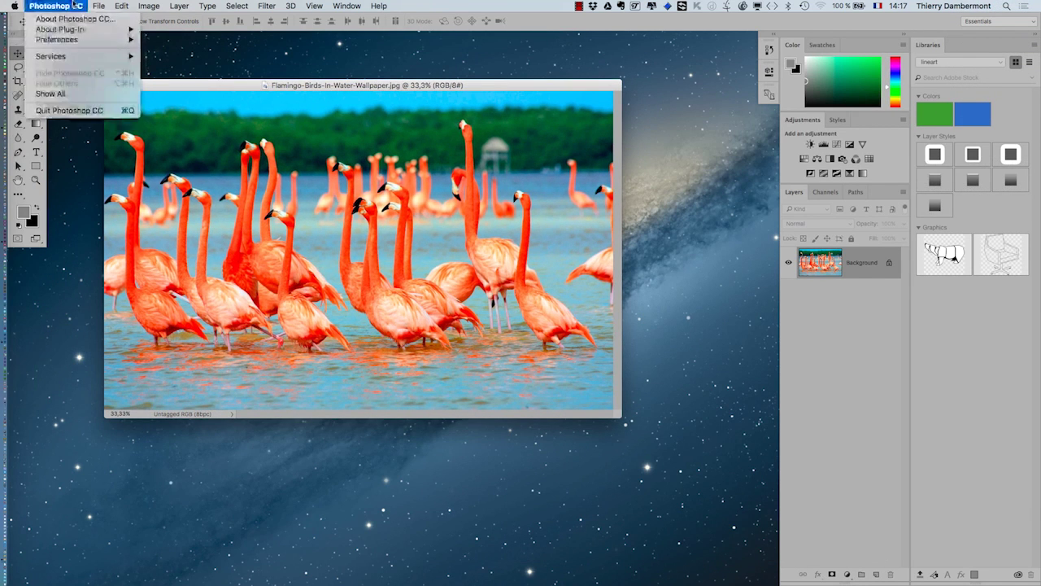
mouse_move(77, 39)
click(195, 55)
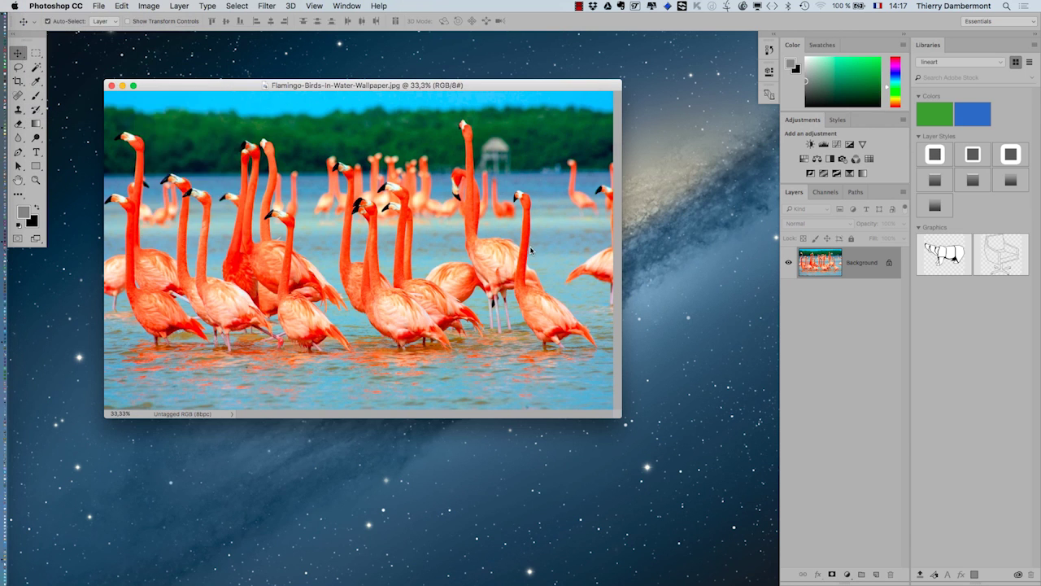
click(307, 264)
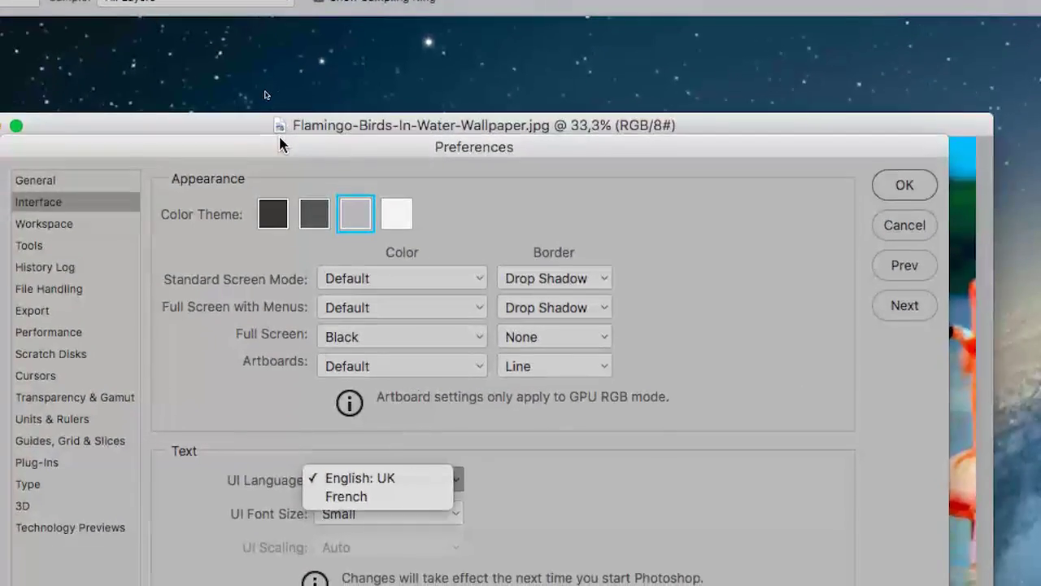
click(290, 99)
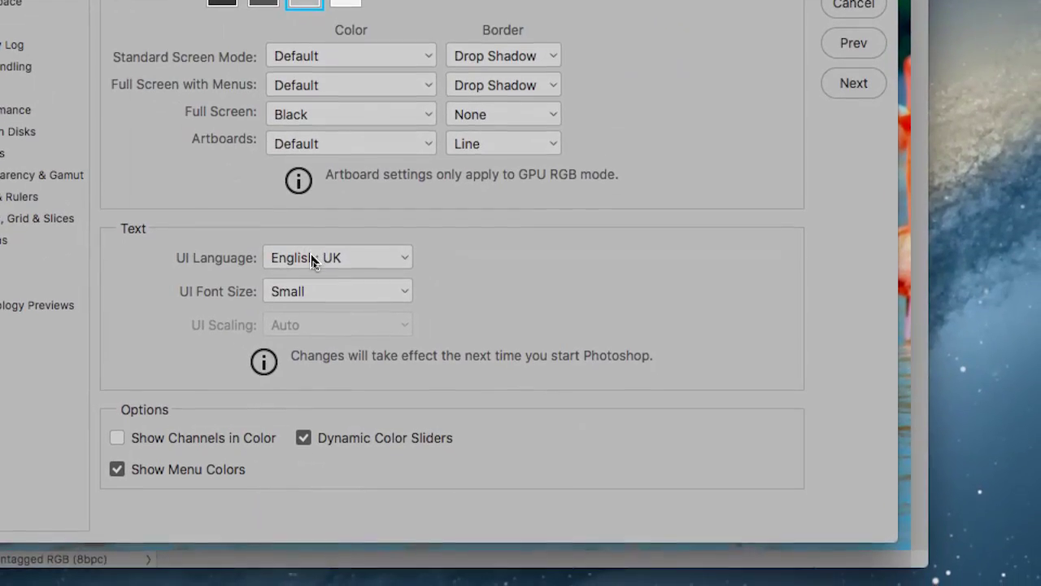
click(311, 259)
click(314, 276)
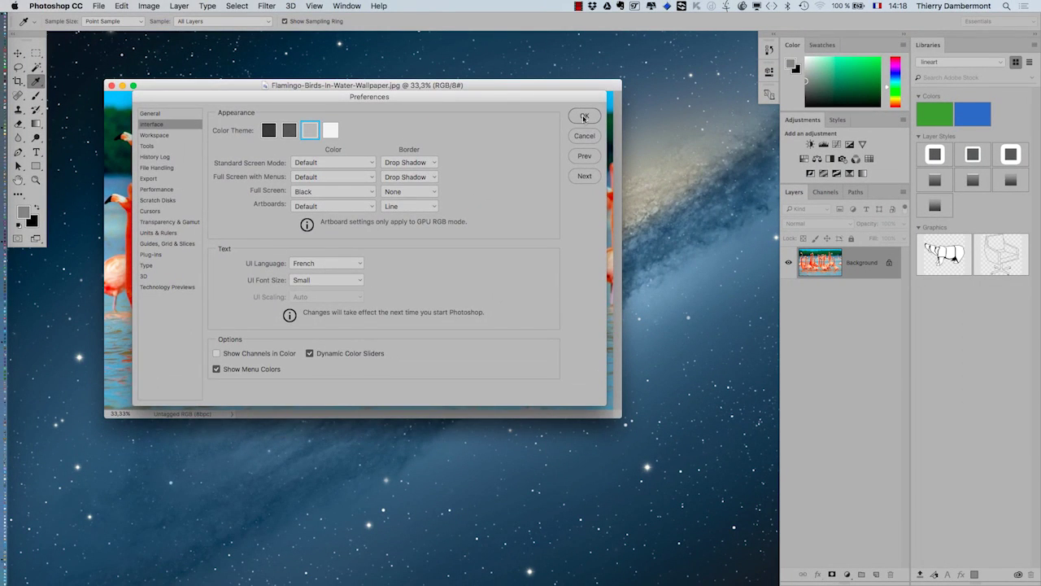
click(583, 117)
- Quit Photoshop and switch back to the texte-pro-37.indd document in InDesign
click(58, 4)
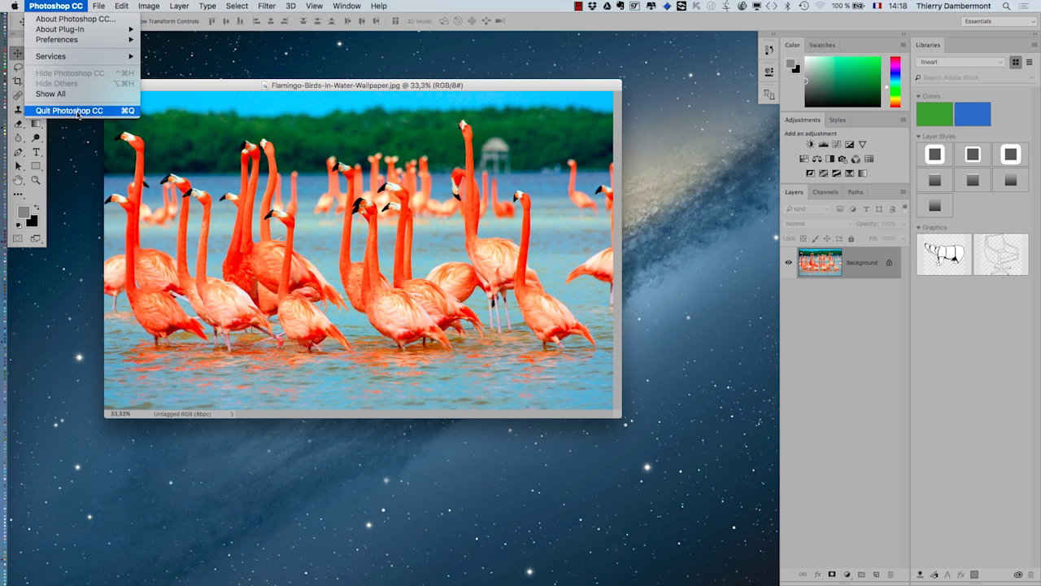
click(134, 110)
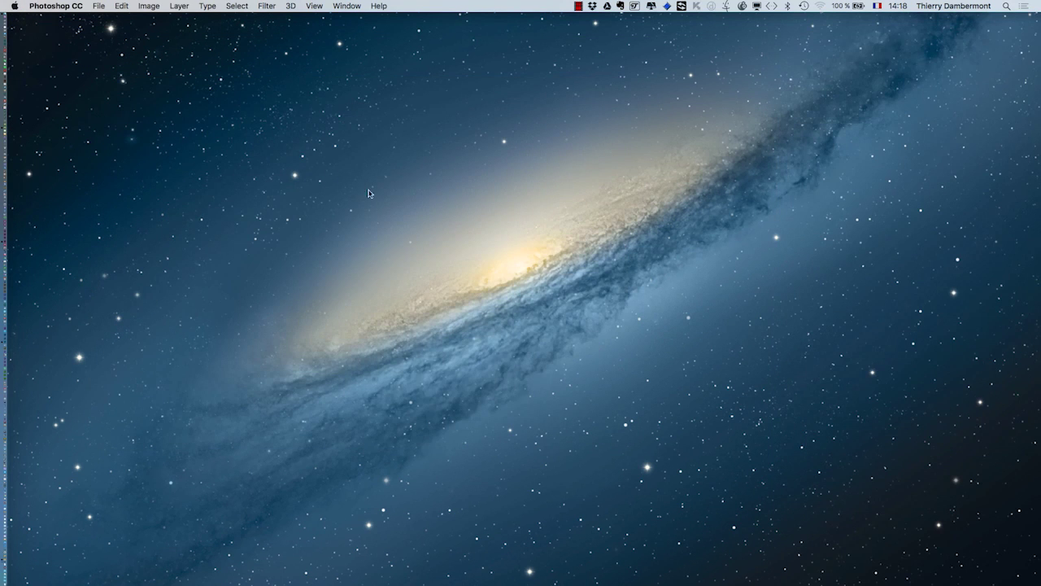
key(super+Tab)
key(super+Tab)
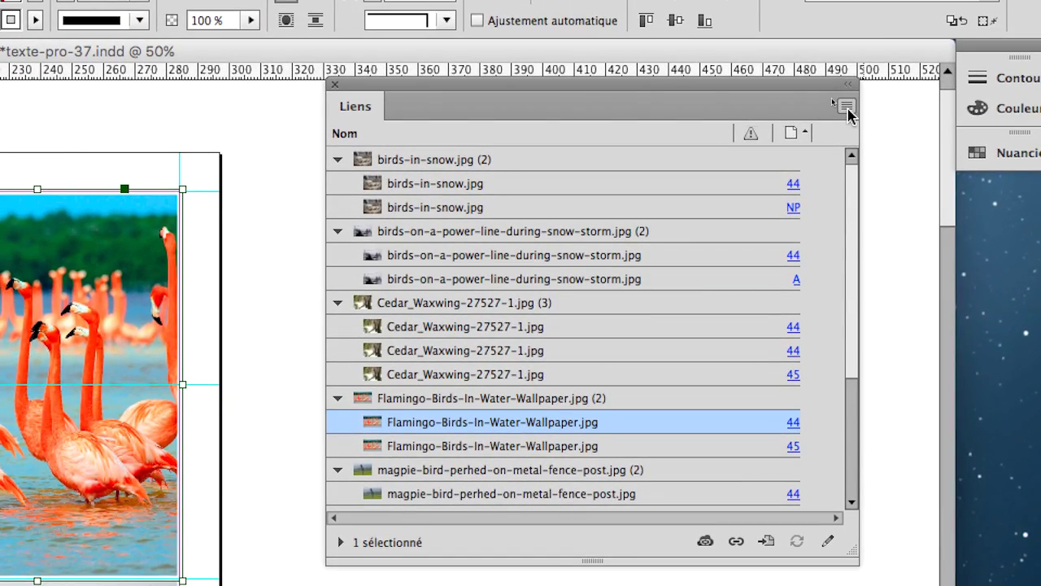
- Reopen the linked flamingo image with Adobe Photoshop CC 2015.5, accepting the scratch disk settings at startup
click(847, 109)
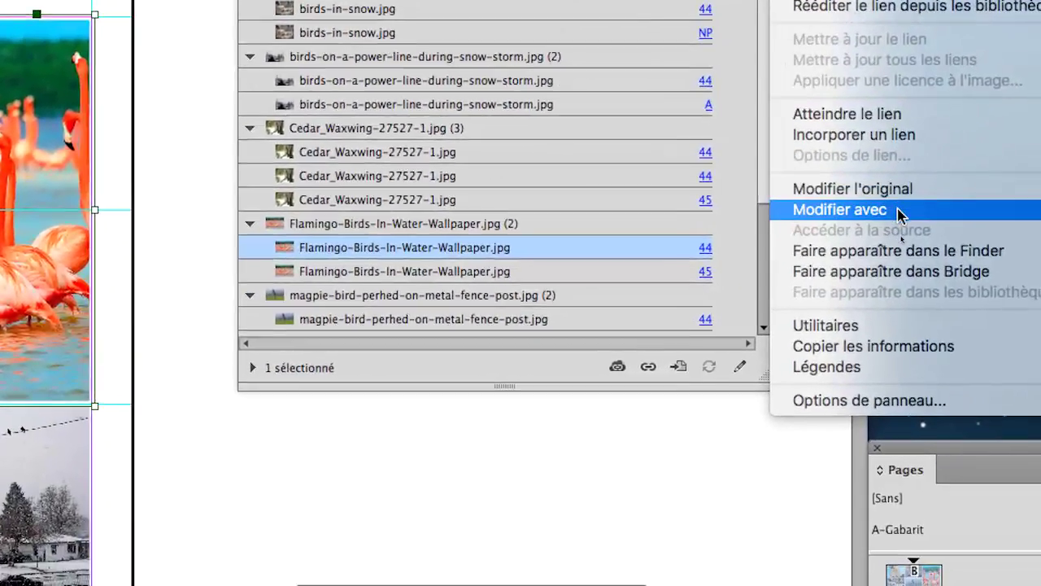
mouse_move(894, 211)
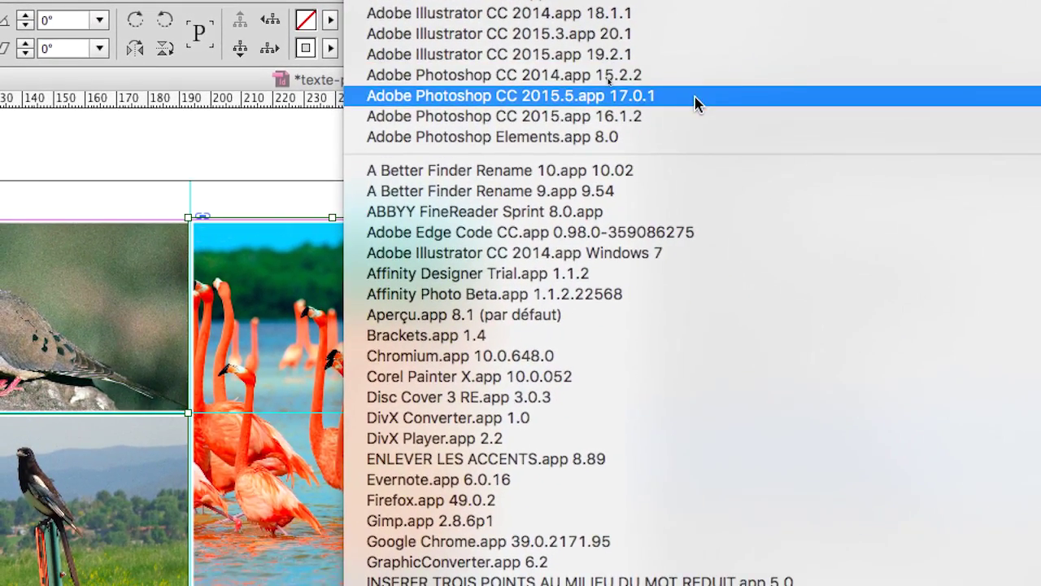
click(696, 96)
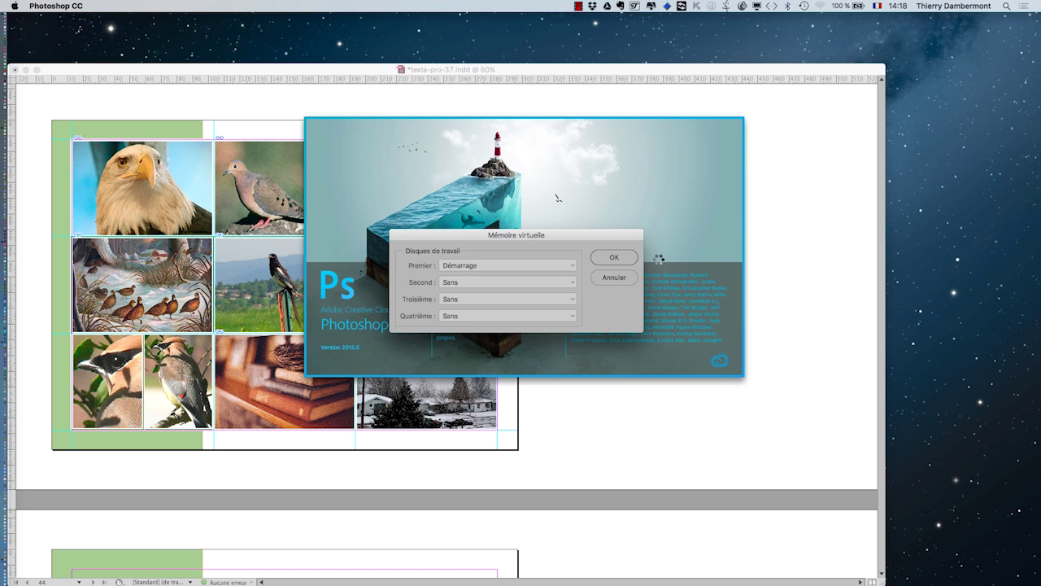
key(Return)
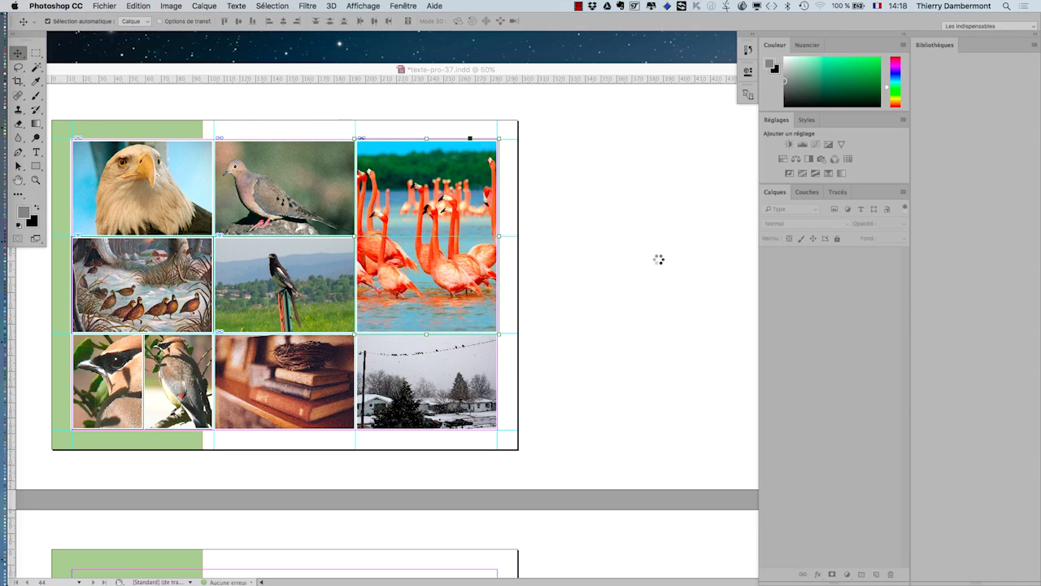
- Hide the other applications, show the flamingo image in full screen mode with menus and position it in the free workspace
key(super+alt+h)
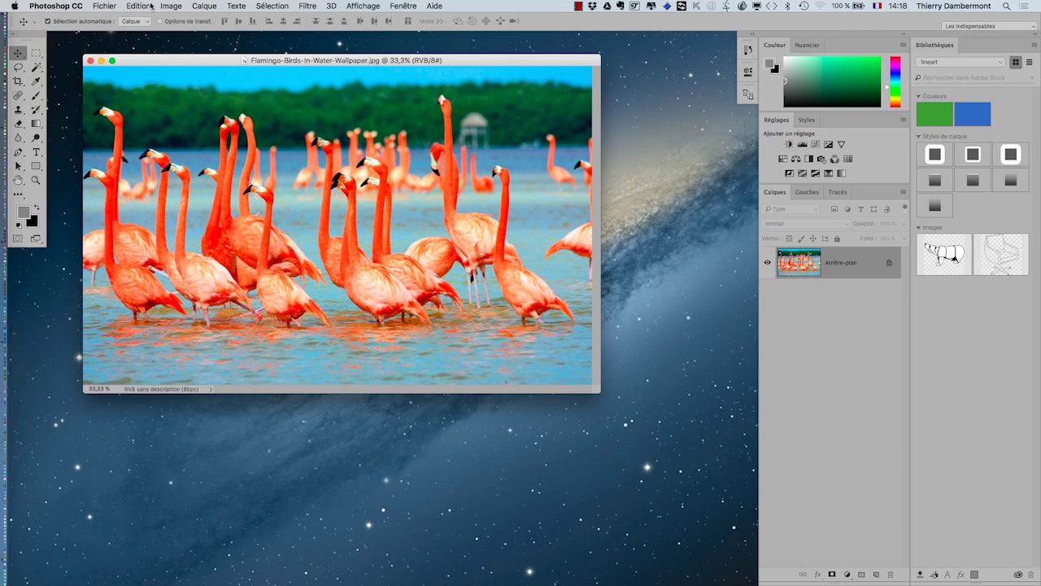
key(f)
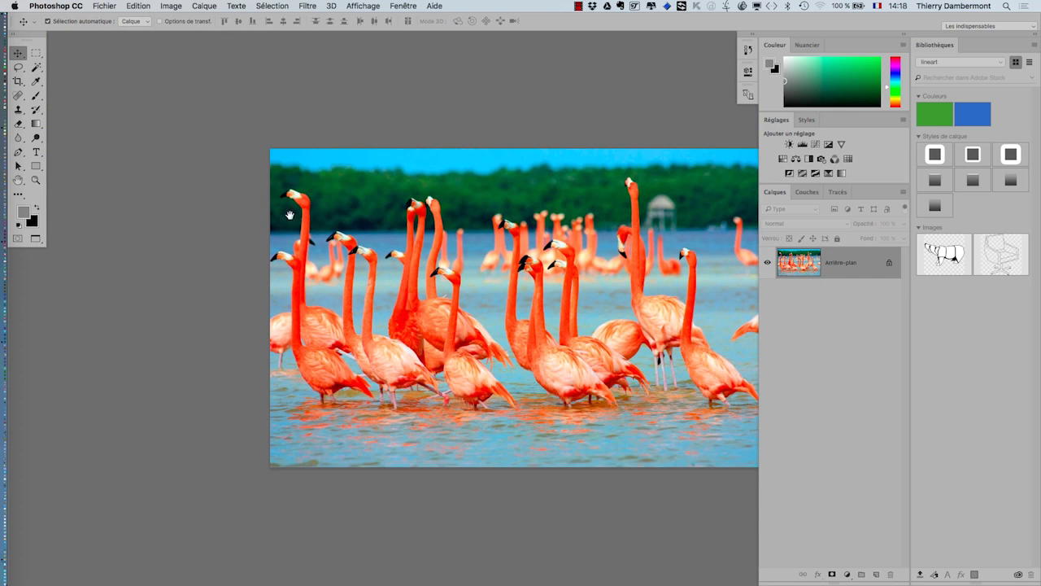
mouse_move(415, 286)
mouse_down()
mouse_move(318, 259)
mouse_move(394, 397)
mouse_move(423, 293)
mouse_up()
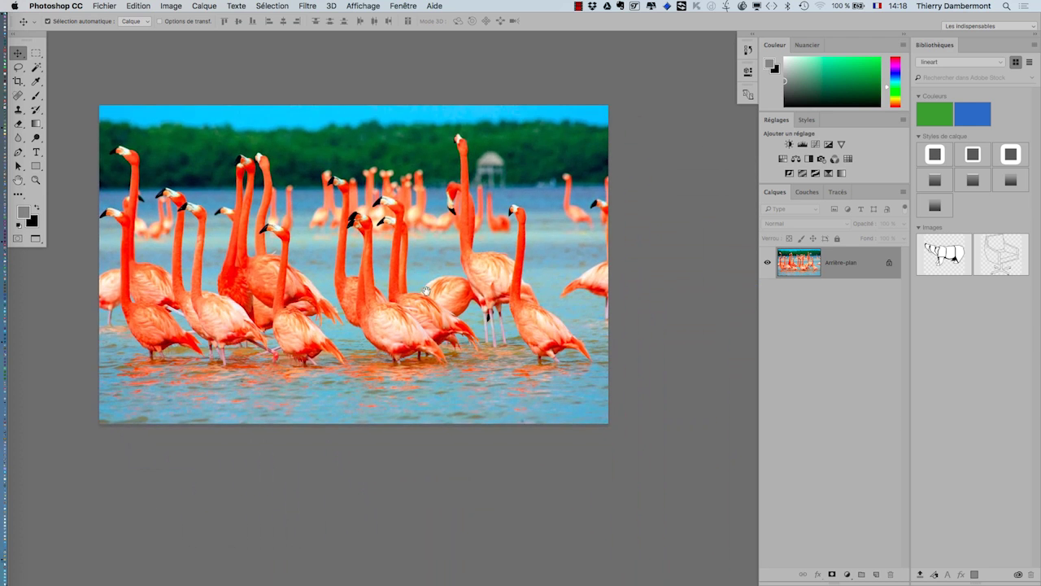
drag(333, 236, 362, 242)
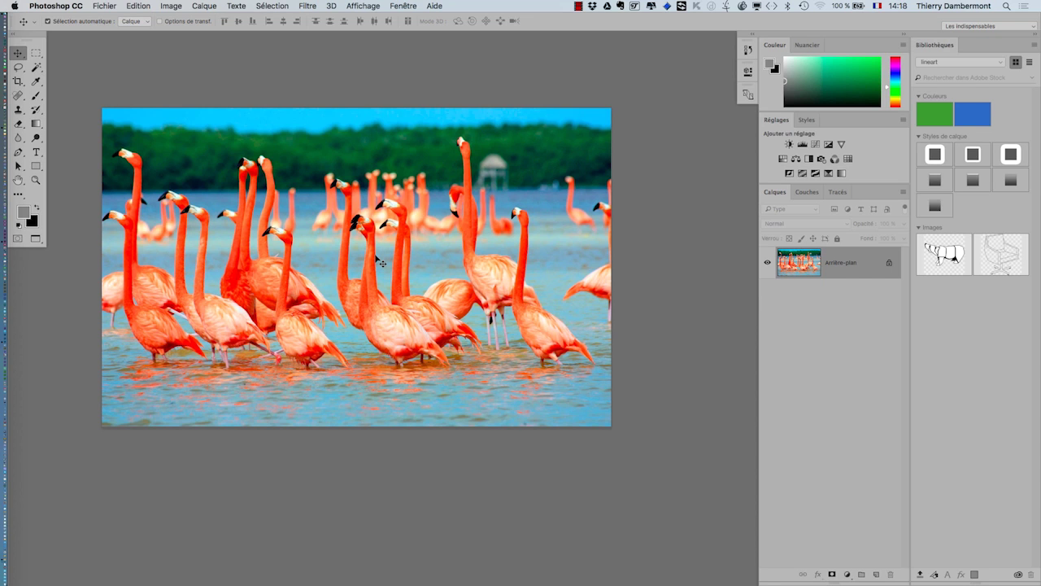
drag(346, 234, 329, 225)
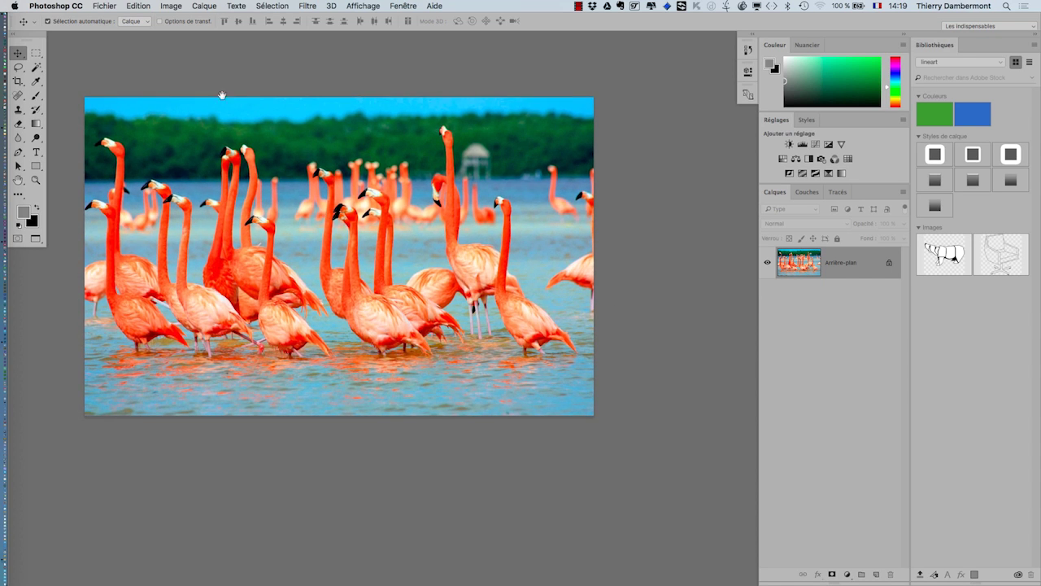
- Apply a Hue/Saturation adjustment to the flamingo image with hue -5 and saturation -47
click(182, 4)
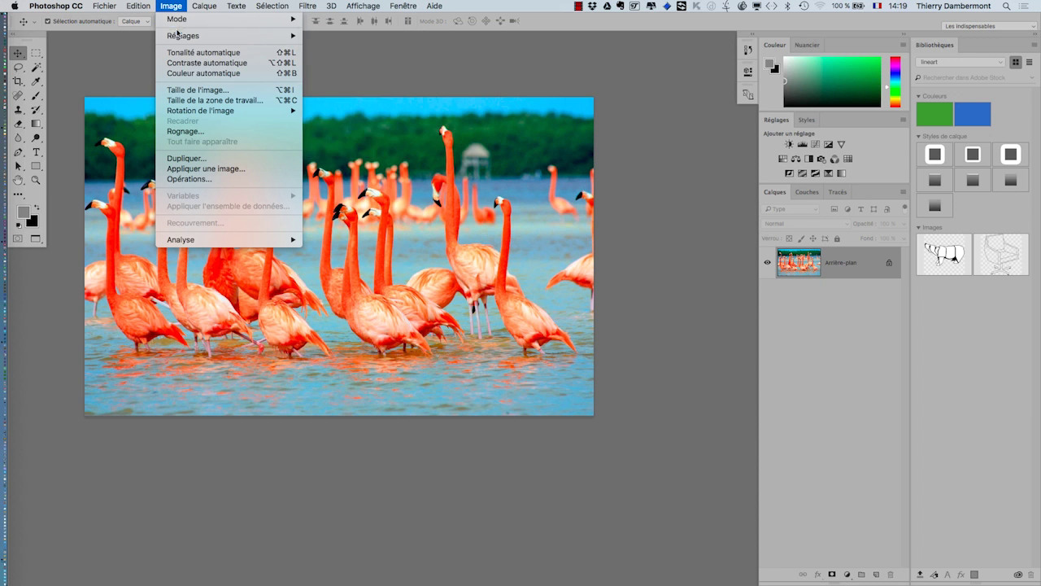
mouse_move(177, 35)
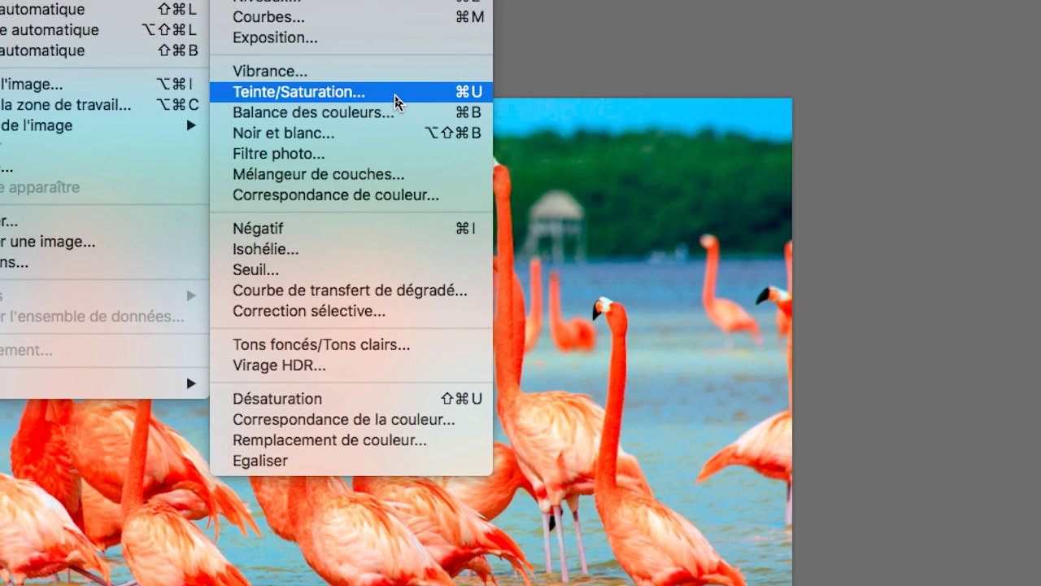
click(396, 98)
key(alt)
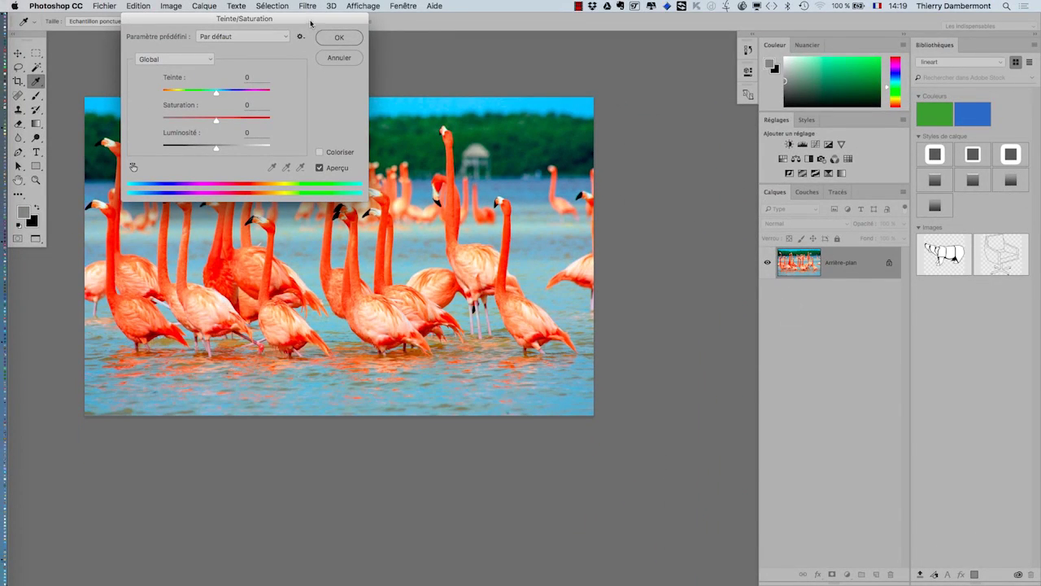
drag(311, 22, 674, 143)
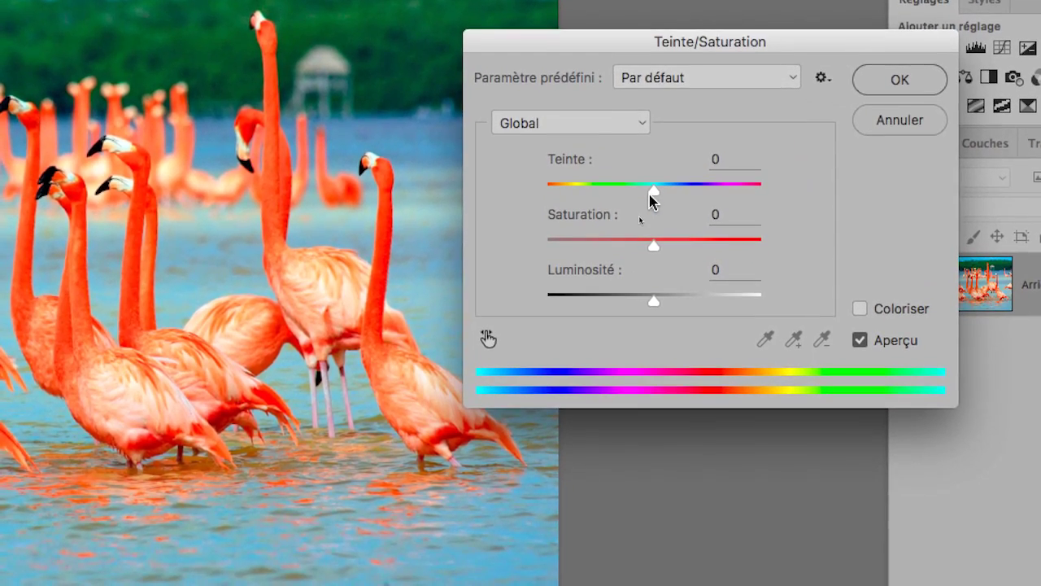
drag(609, 289, 602, 292)
mouse_move(649, 194)
mouse_down()
mouse_move(661, 194)
mouse_move(646, 196)
mouse_up()
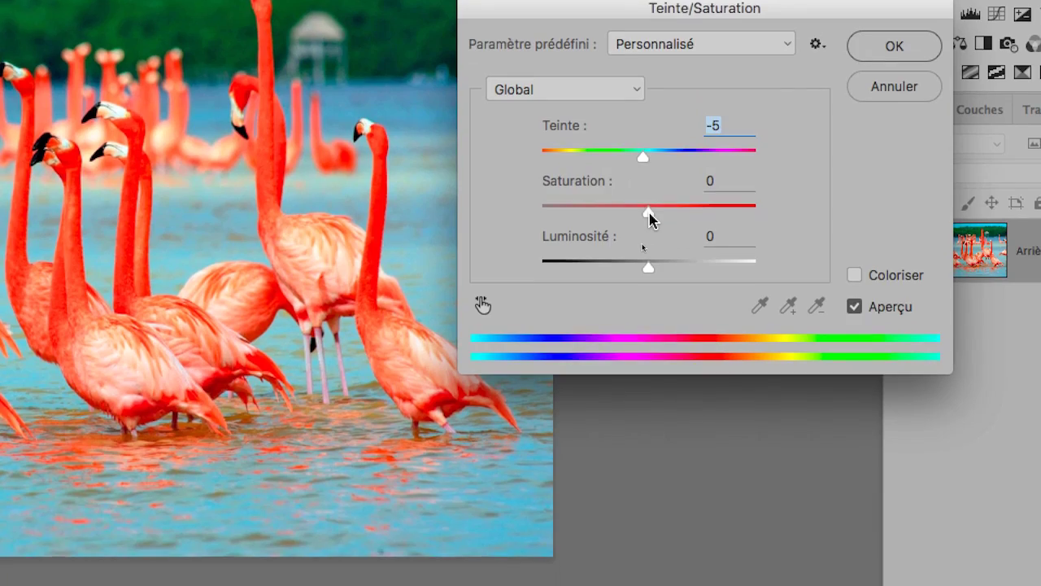
drag(650, 245, 610, 216)
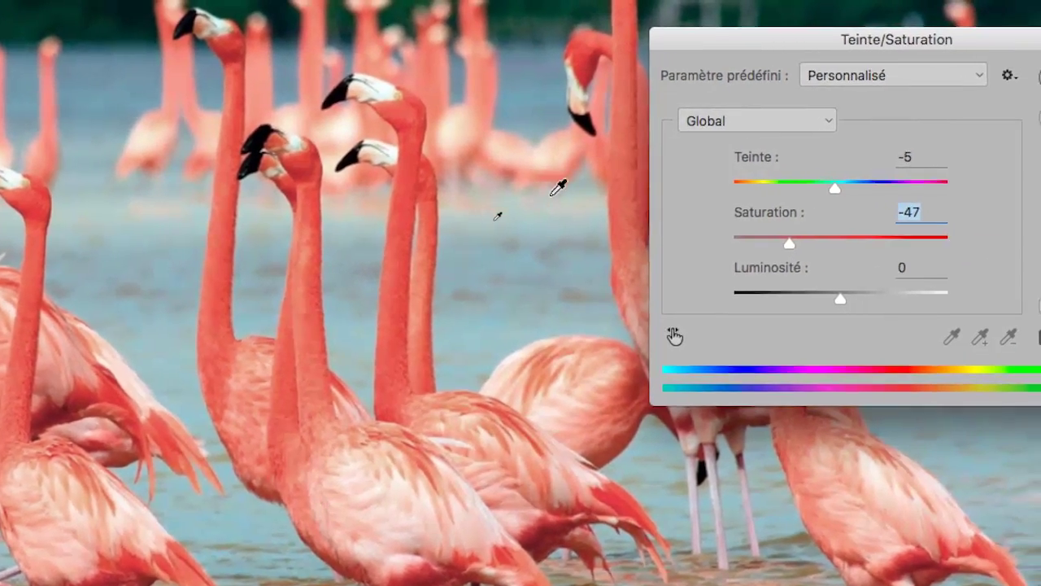
click(1040, 81)
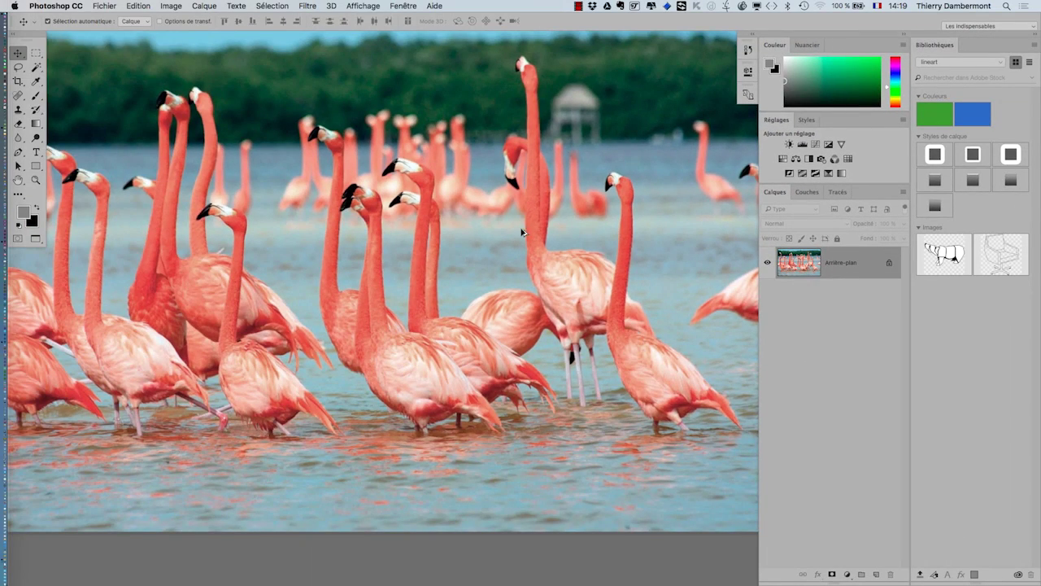
- Detach and enlarge the Layers panel, collapse the remaining panels to icons and place the Layers panel beside the flamingo image
scroll(521, 232, down, 1)
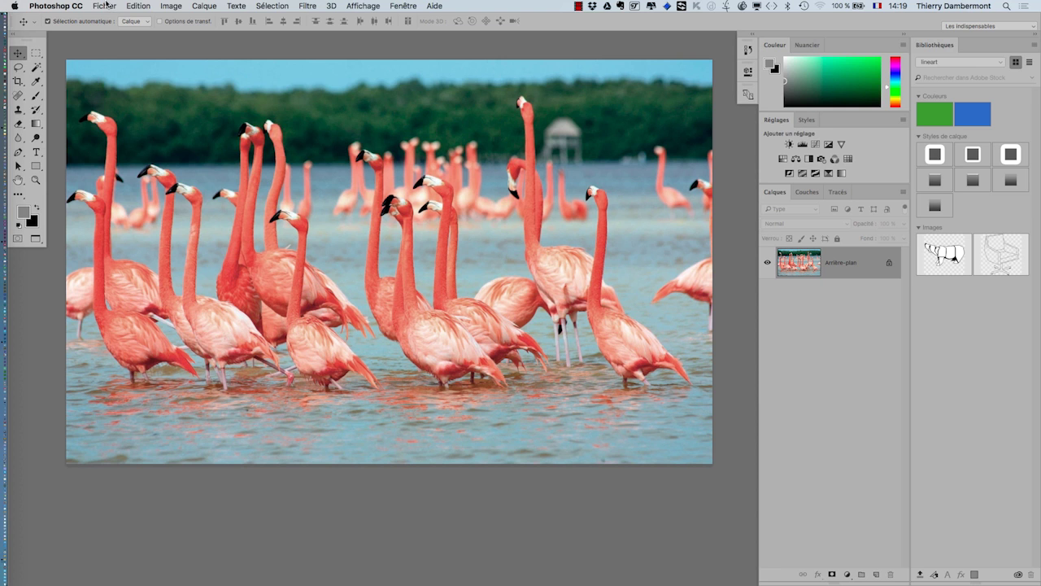
drag(775, 192, 504, 120)
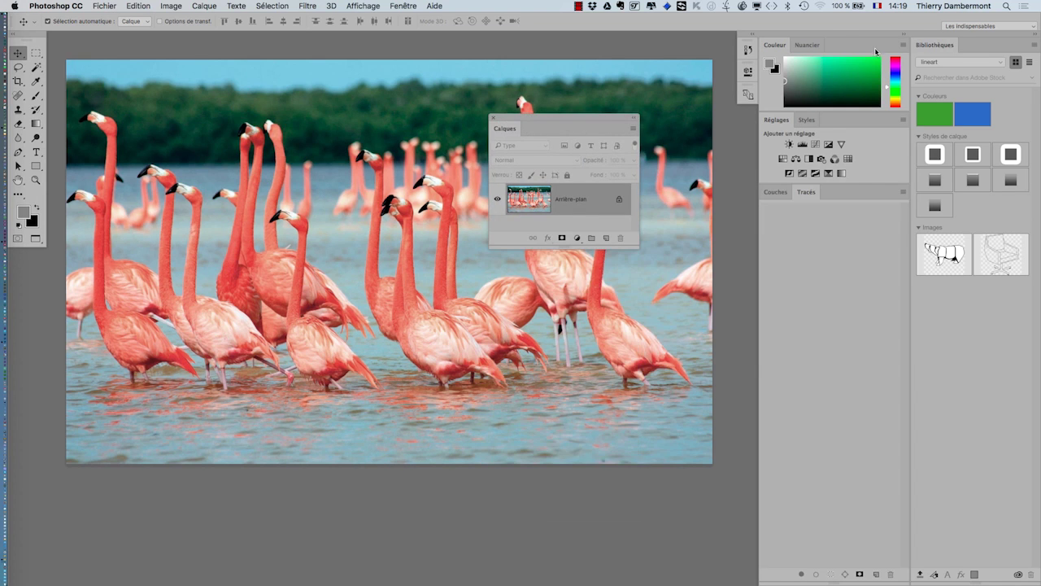
click(905, 35)
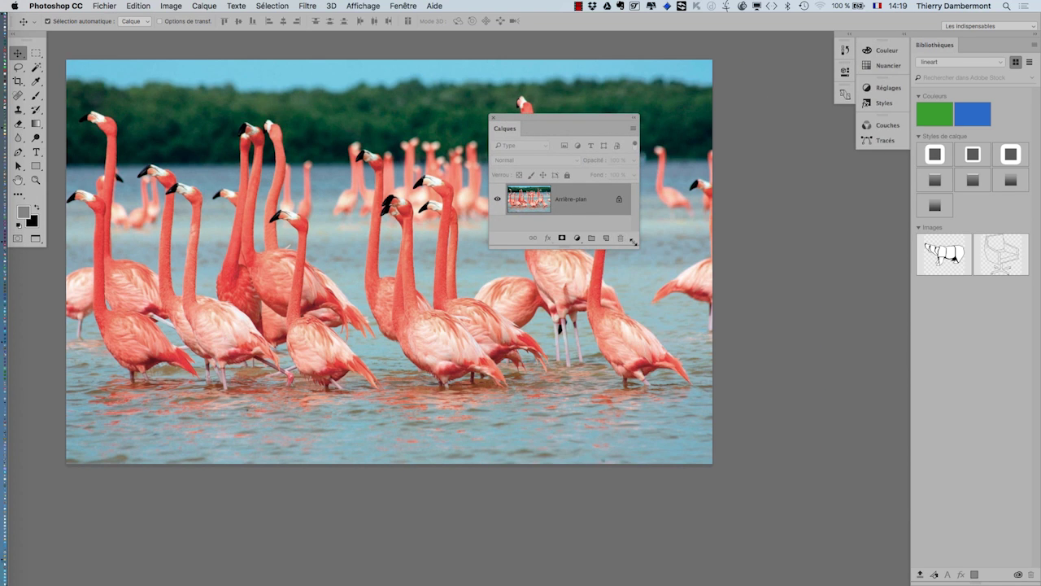
drag(632, 242, 684, 345)
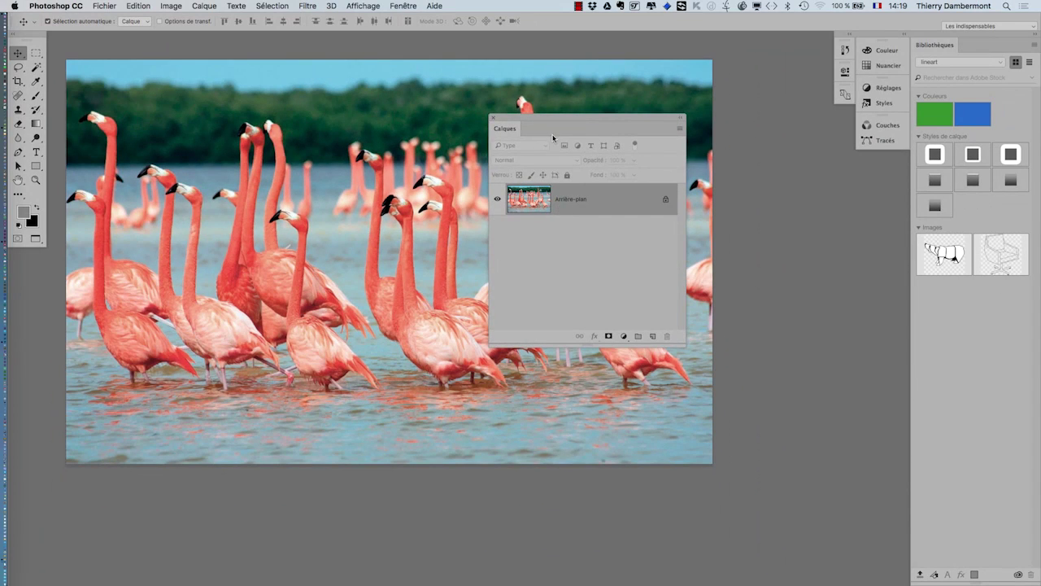
drag(545, 124, 781, 207)
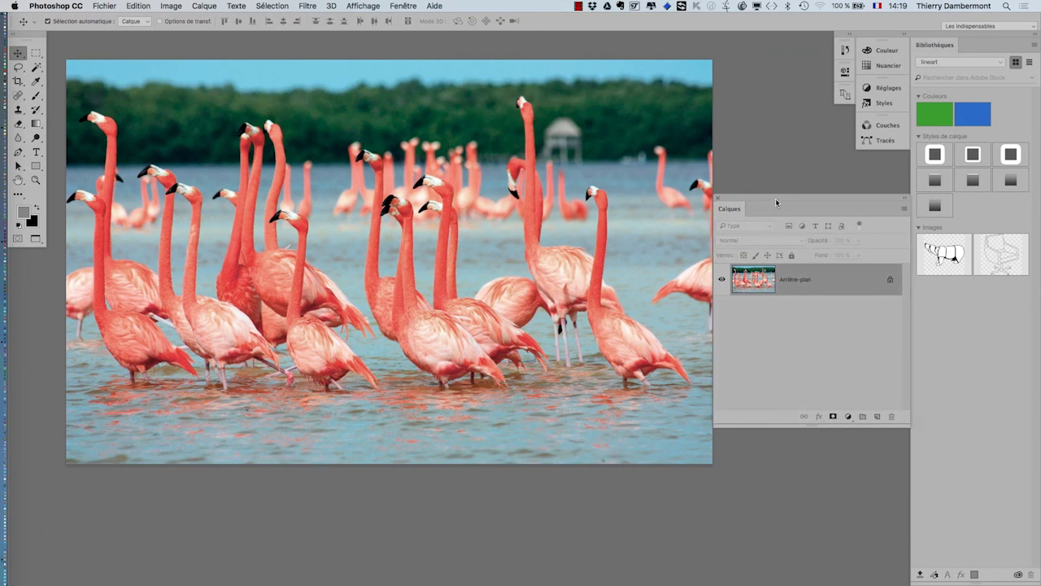
- Save the flamingo image in place as a baseline standard JPEG with maximum quality 12
scroll(478, 298, up, 4)
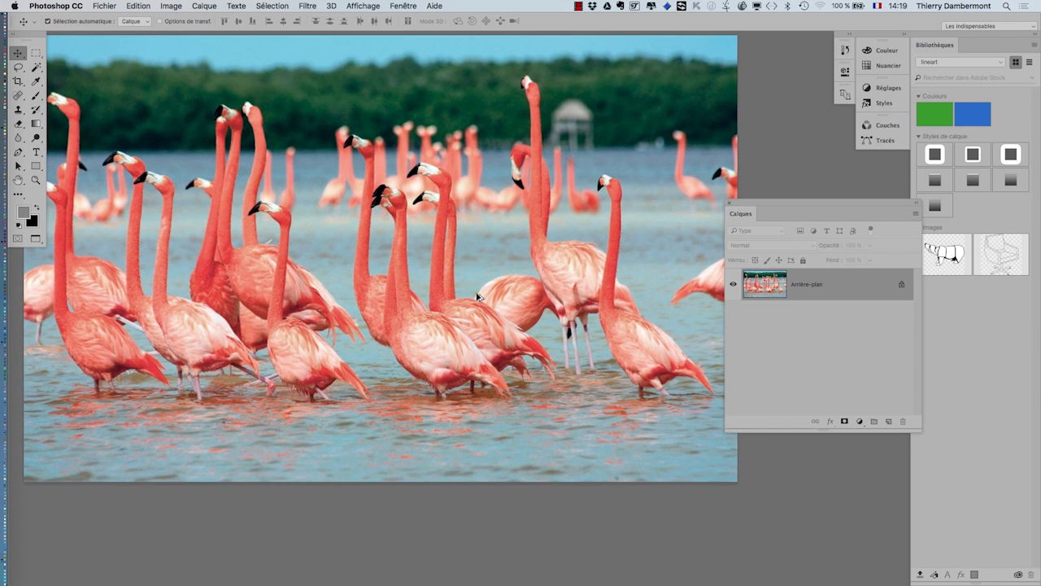
scroll(476, 295, up, 1)
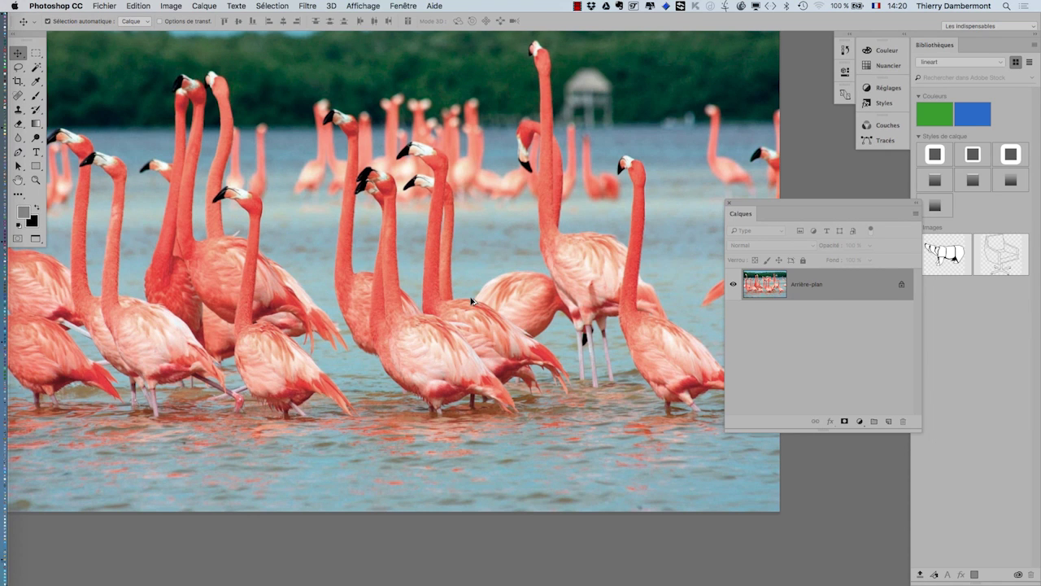
scroll(473, 301, down, 4)
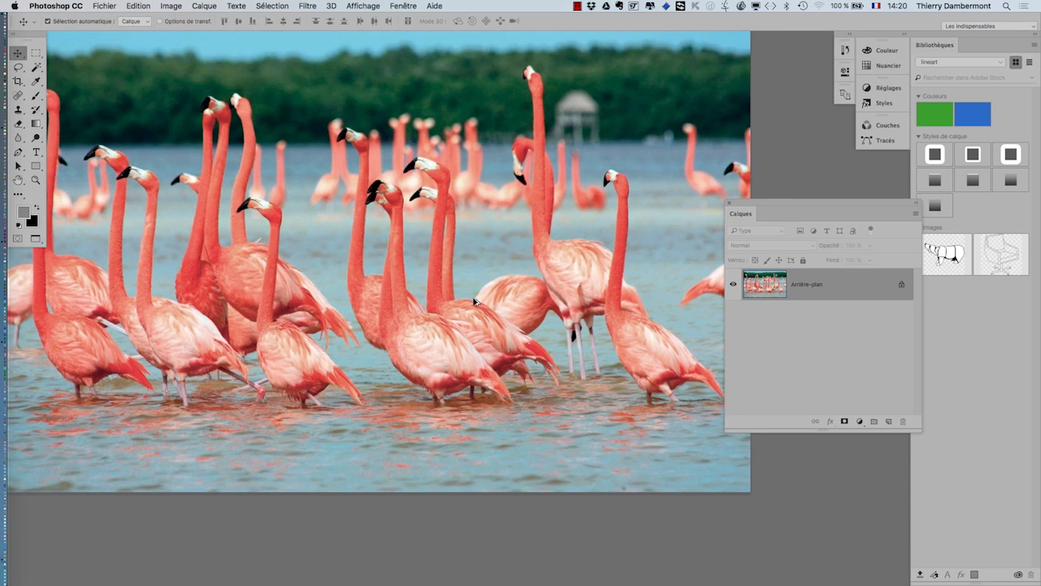
scroll(475, 301, down, 1)
click(99, 5)
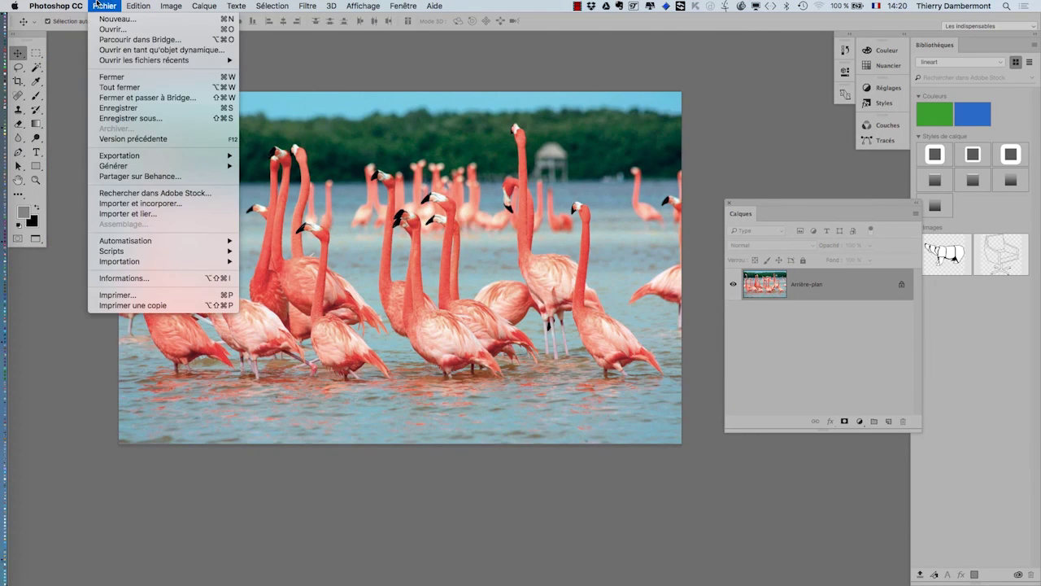
click(122, 107)
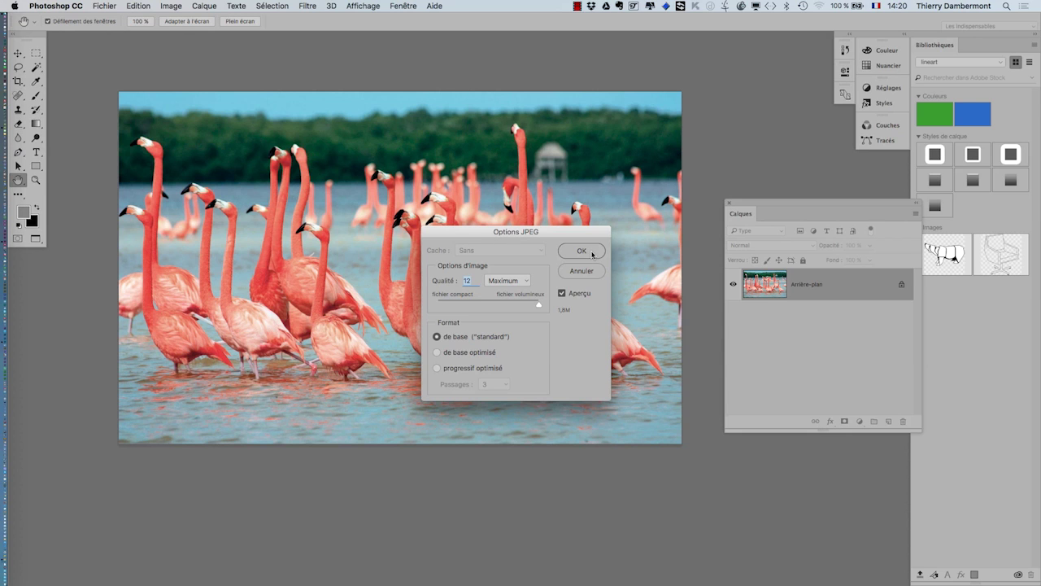
key(alt)
click(593, 254)
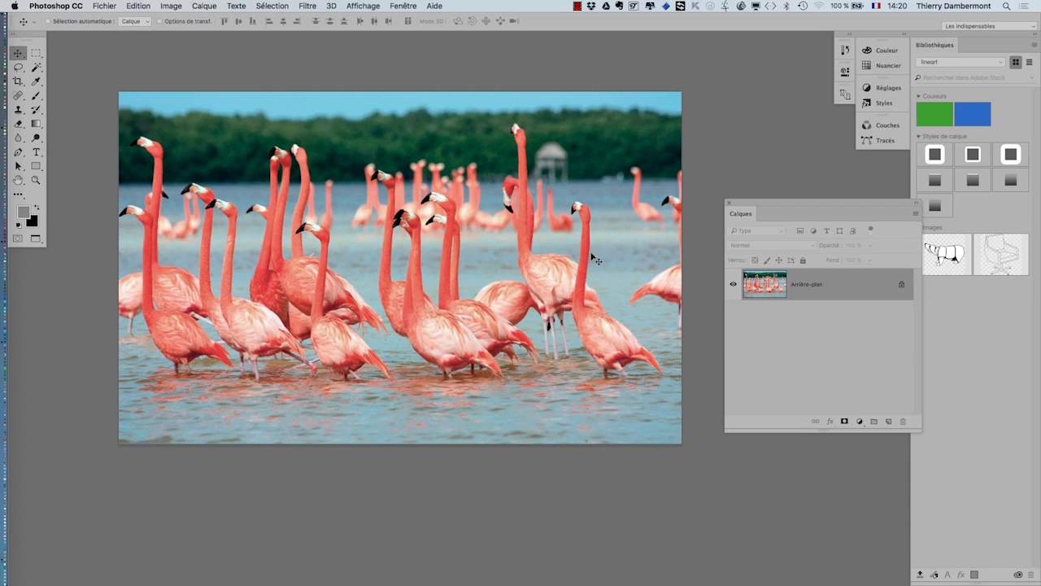
- Switch back to texte-pro-37.indd in InDesign, move the Links panel away from the flamingo image and deselect its frame
key(super+Tab)
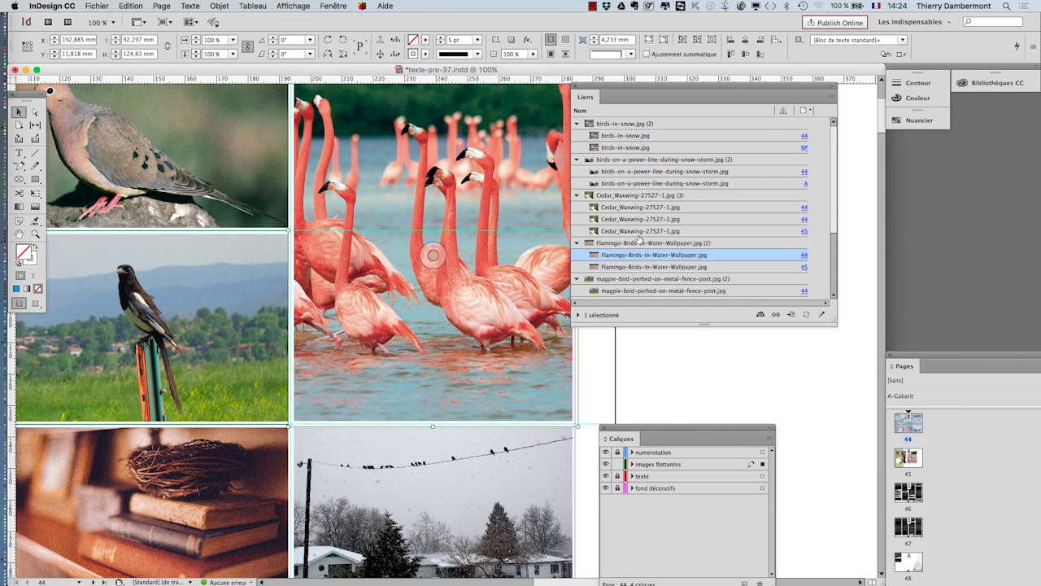
drag(693, 91, 767, 131)
click(432, 255)
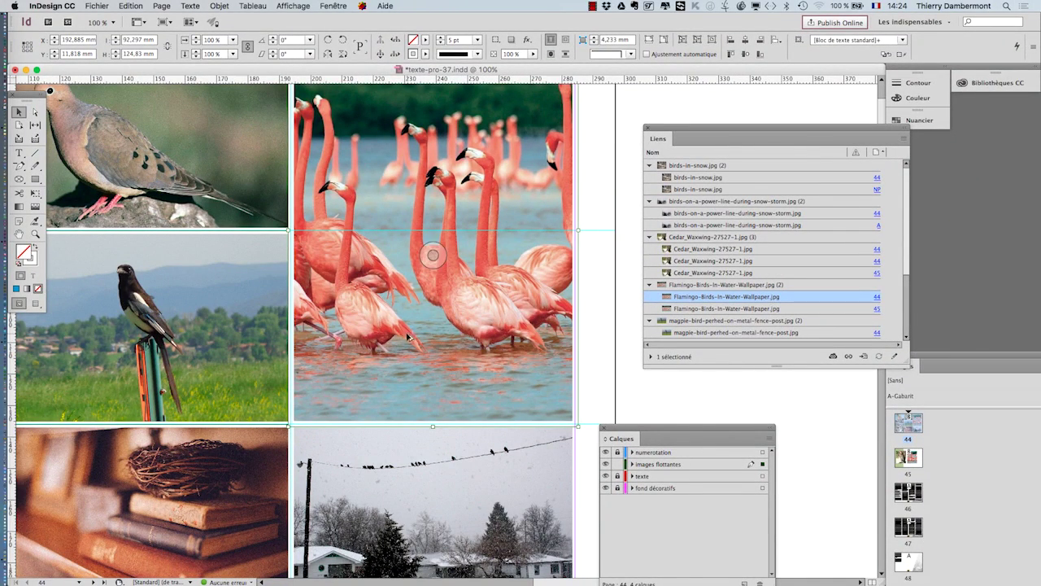
key(super+minus)
key(super+minus)
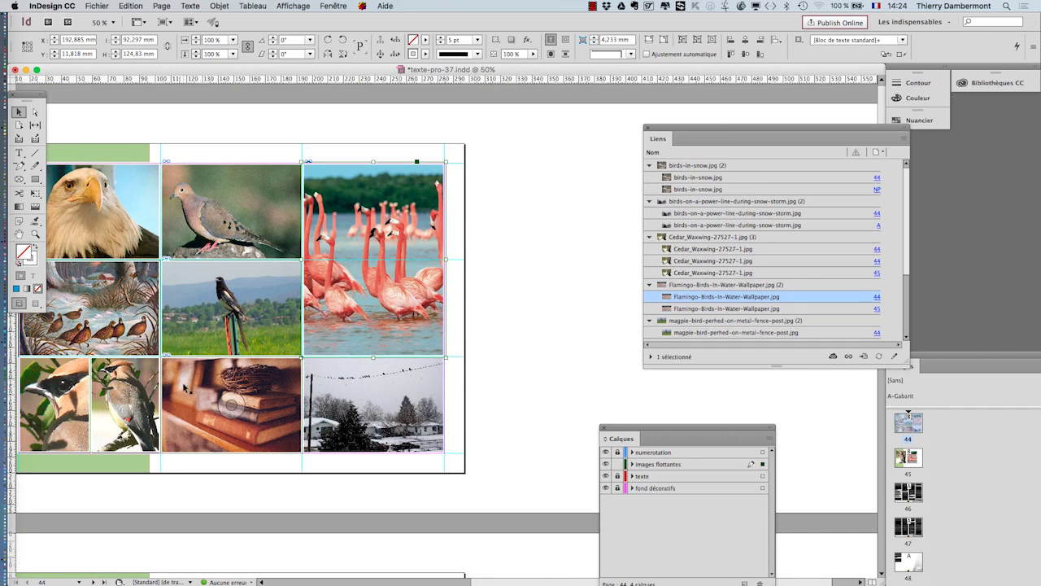
scroll(326, 361, left, 5)
scroll(326, 382, up, 2)
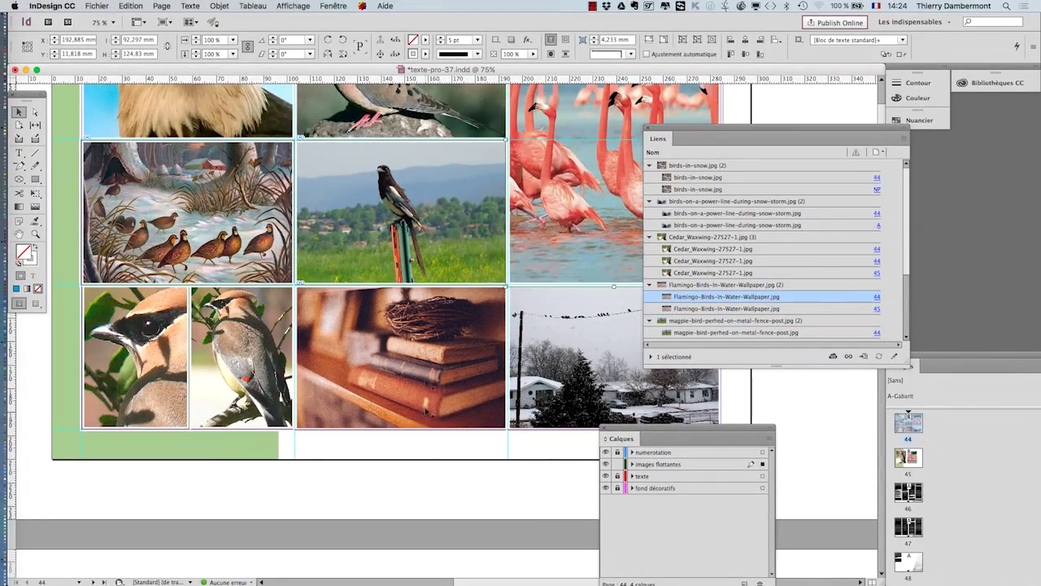
click(429, 488)
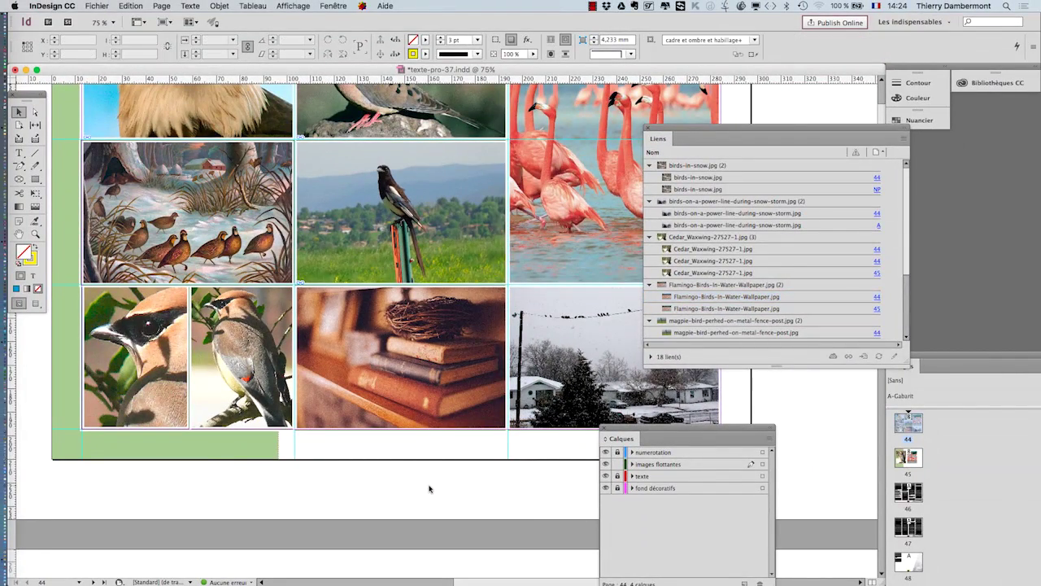
- Switch to the Finder, hide the other applications and open a new Finder window
key(super+Tab)
click(575, 312)
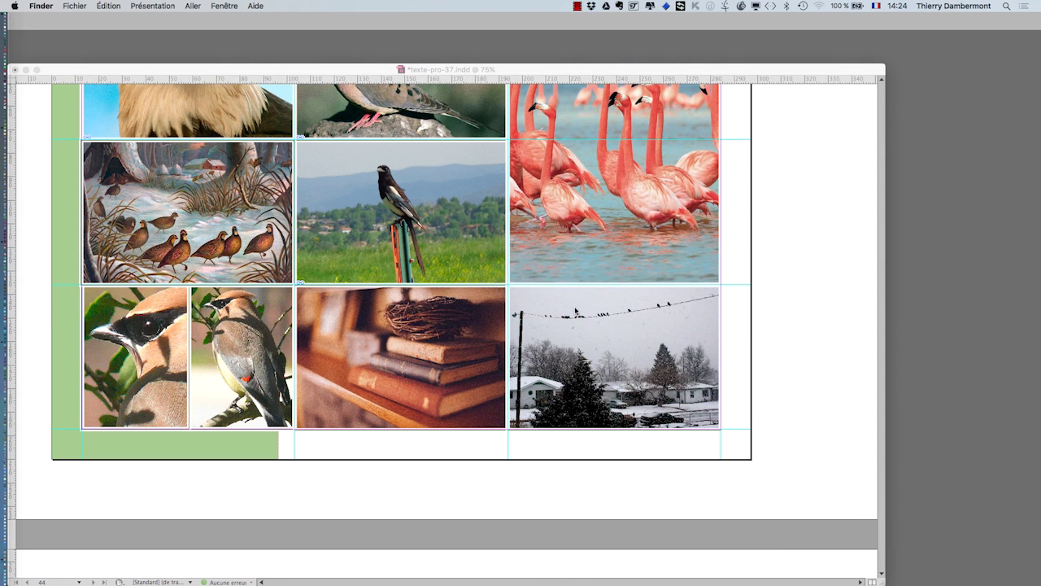
key(super+alt+h)
click(75, 5)
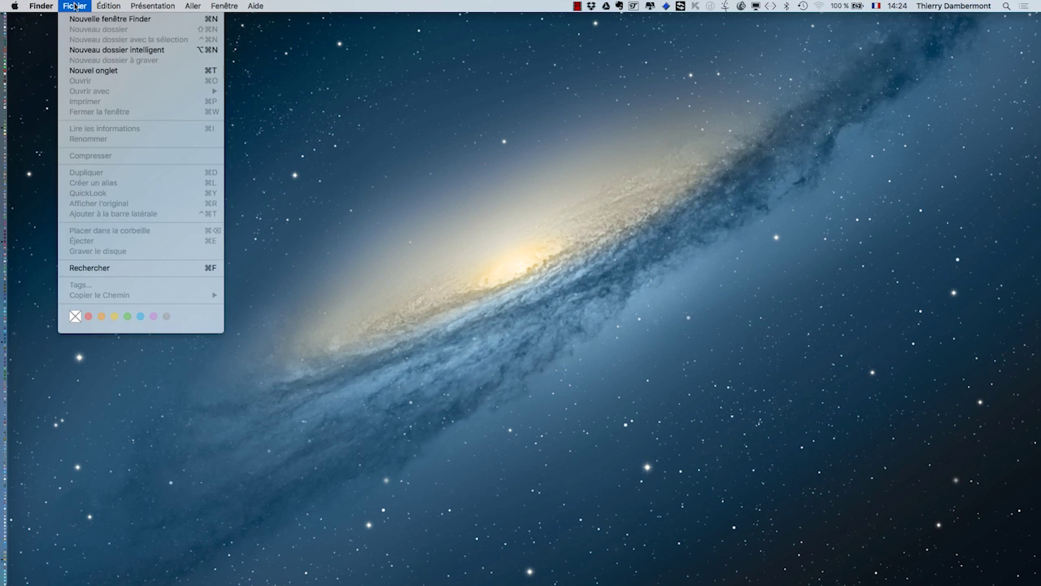
click(111, 19)
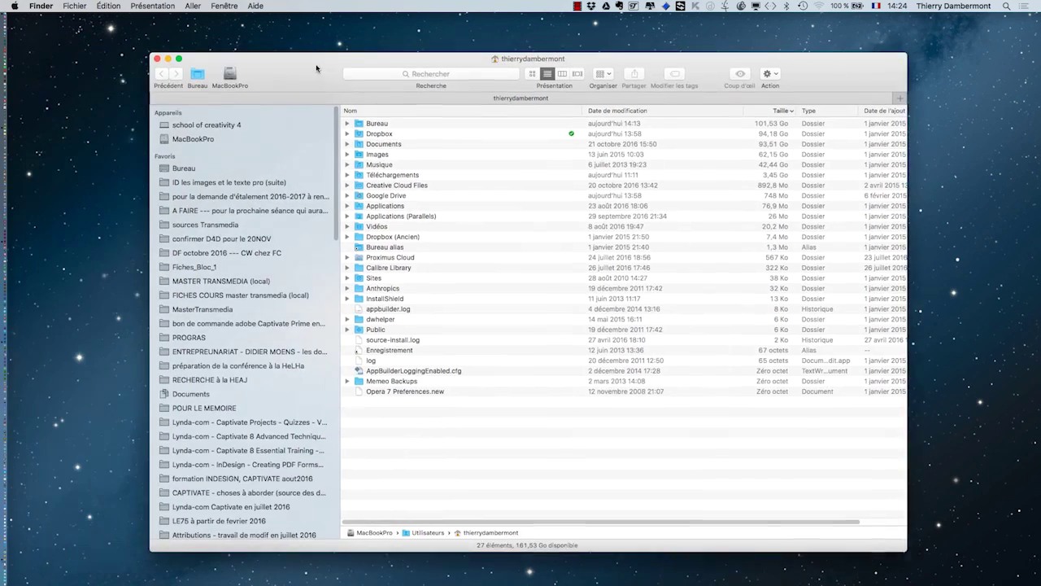
- Open the images folder inside "ID les images et le texte pro (suite)" and show its files as icons
click(231, 182)
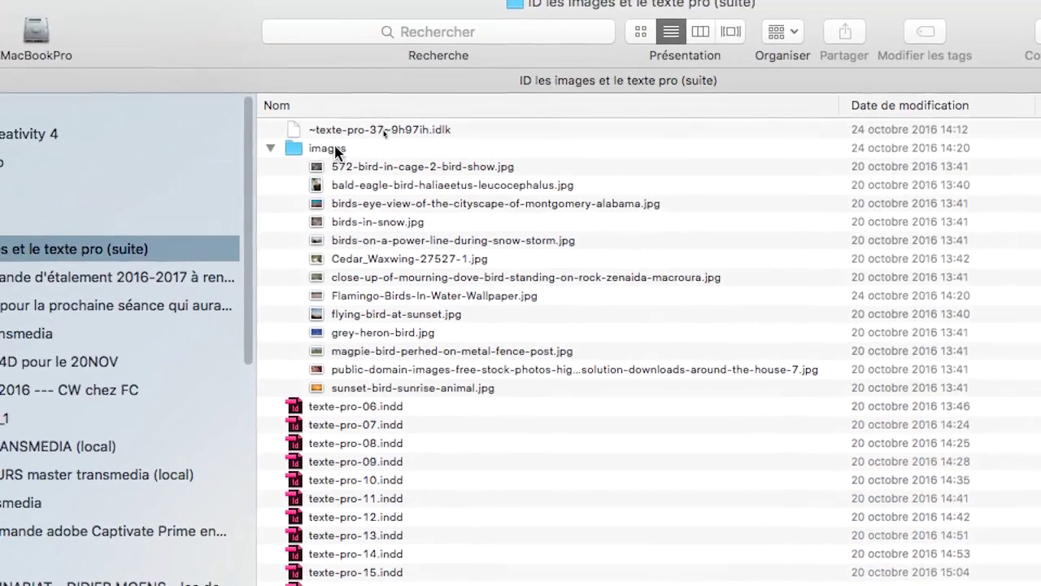
double_click(520, 78)
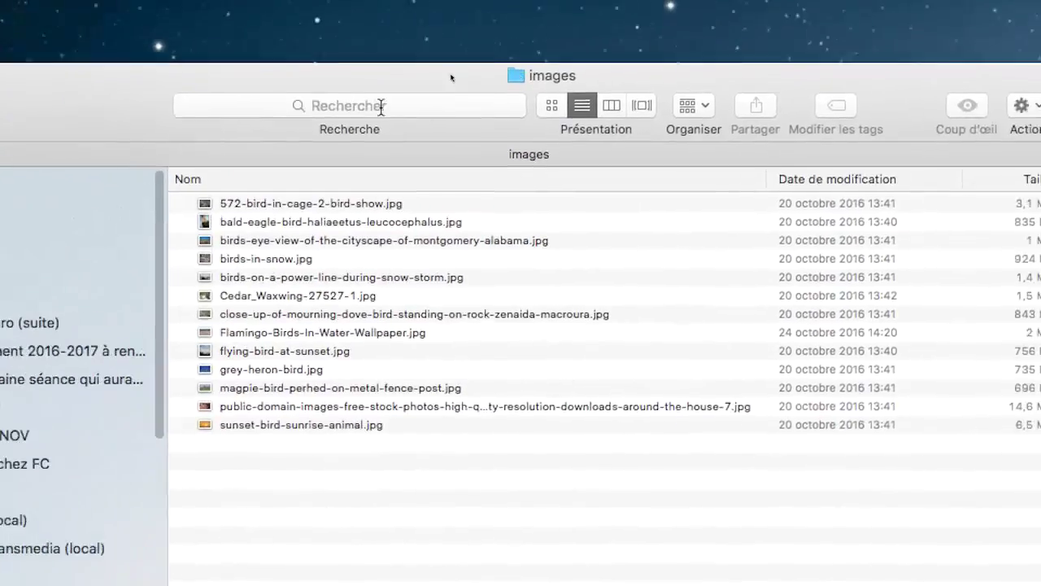
click(552, 106)
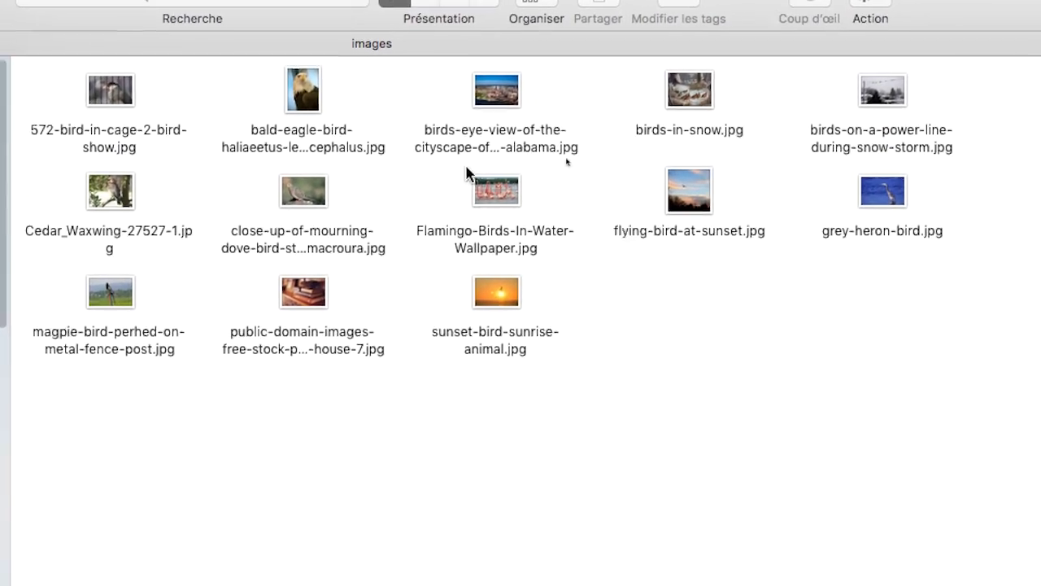
- View the bird's nest and books image in Aperçu, then close its window
click(369, 213)
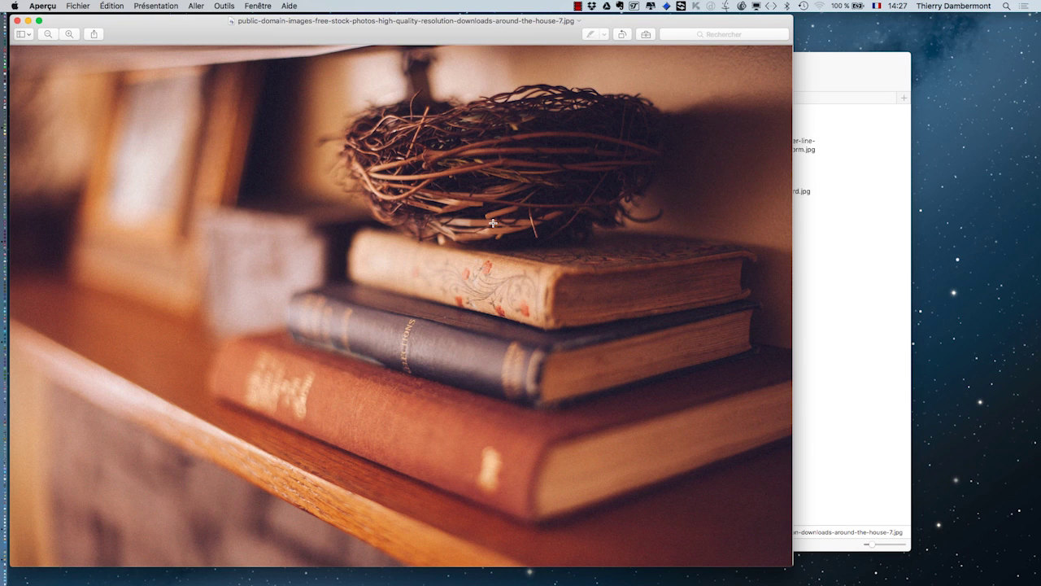
mouse_move(173, 33)
mouse_down()
mouse_move(214, 32)
mouse_move(188, 34)
mouse_up()
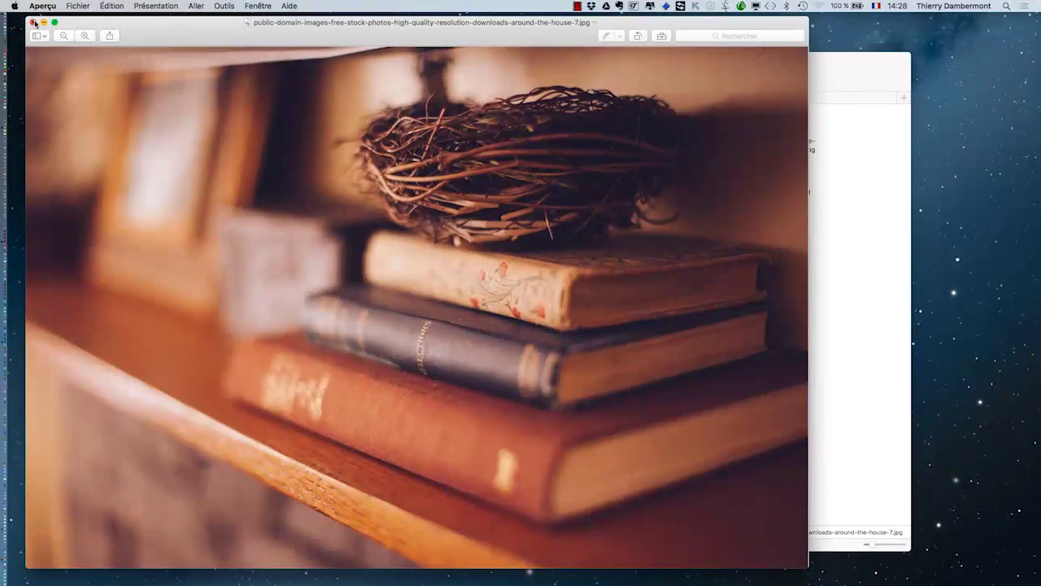
click(32, 32)
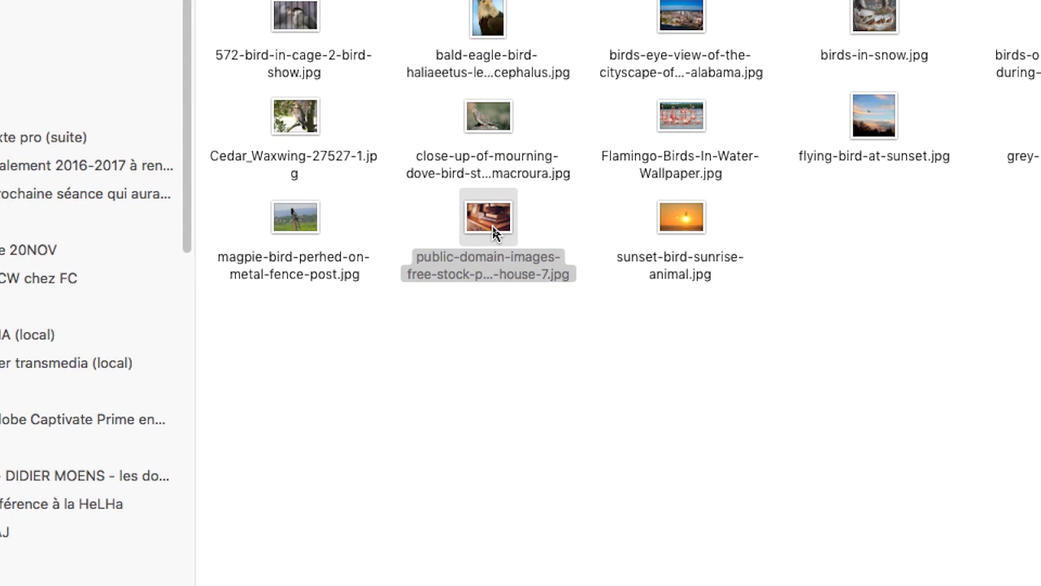
- Open the bird's nest and books image from the images folder with Adobe Photoshop CC 2015.5
right_click(493, 232)
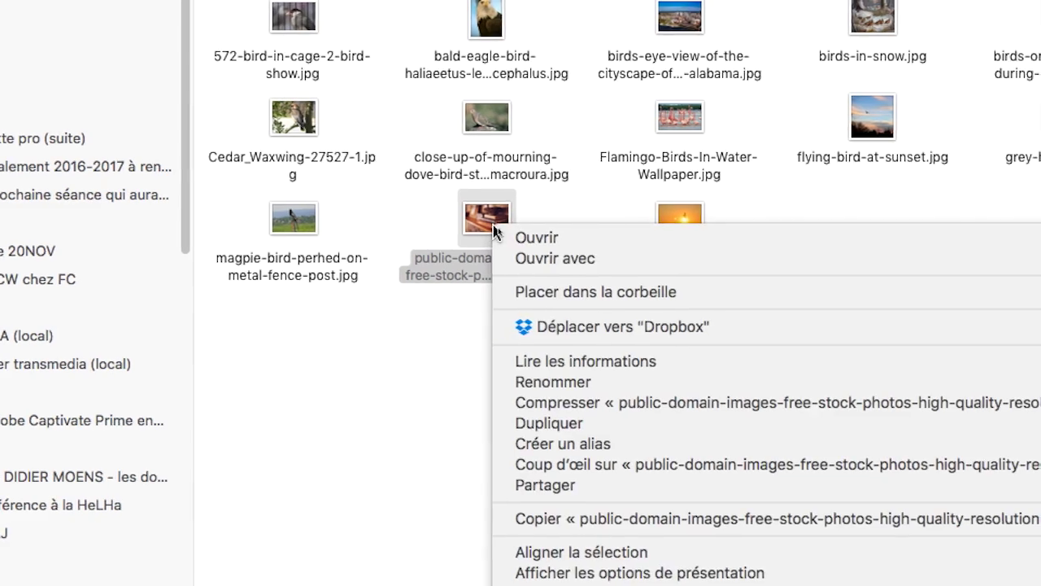
mouse_move(529, 260)
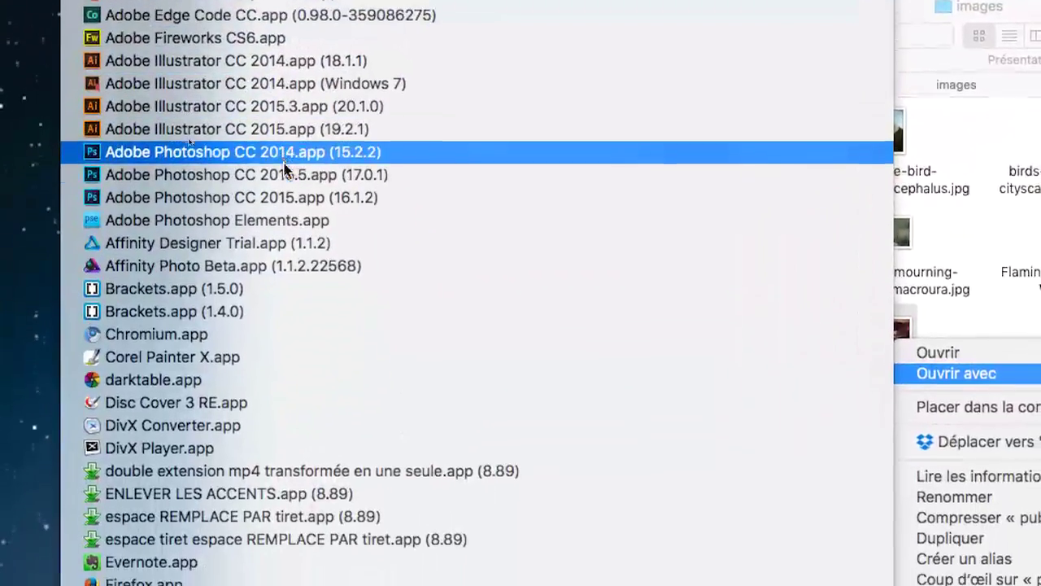
click(294, 258)
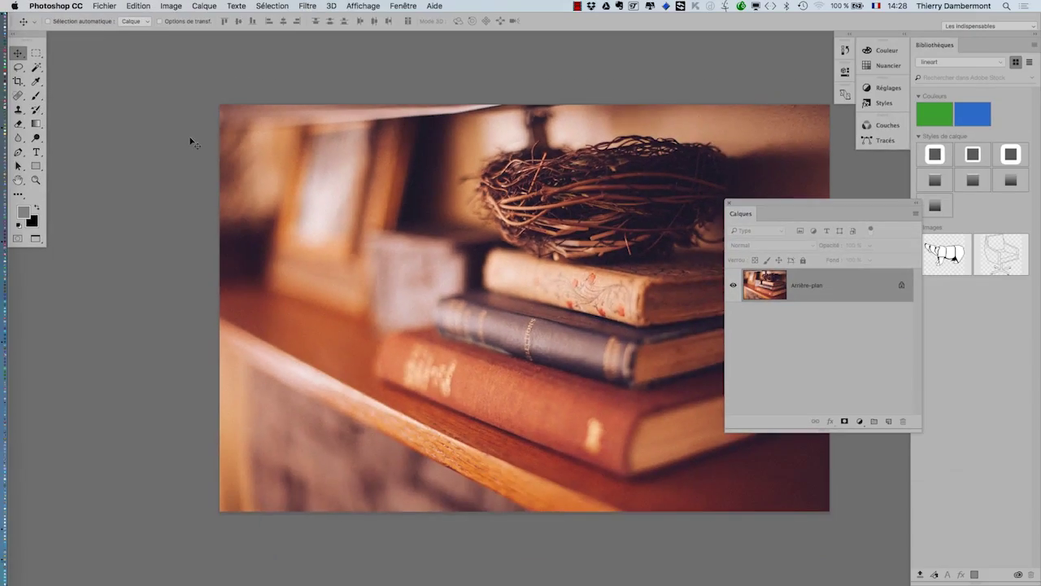
- Open a Teinte/Saturation adjustment on the bird's nest and books image and try a hue of -45
drag(351, 146, 244, 188)
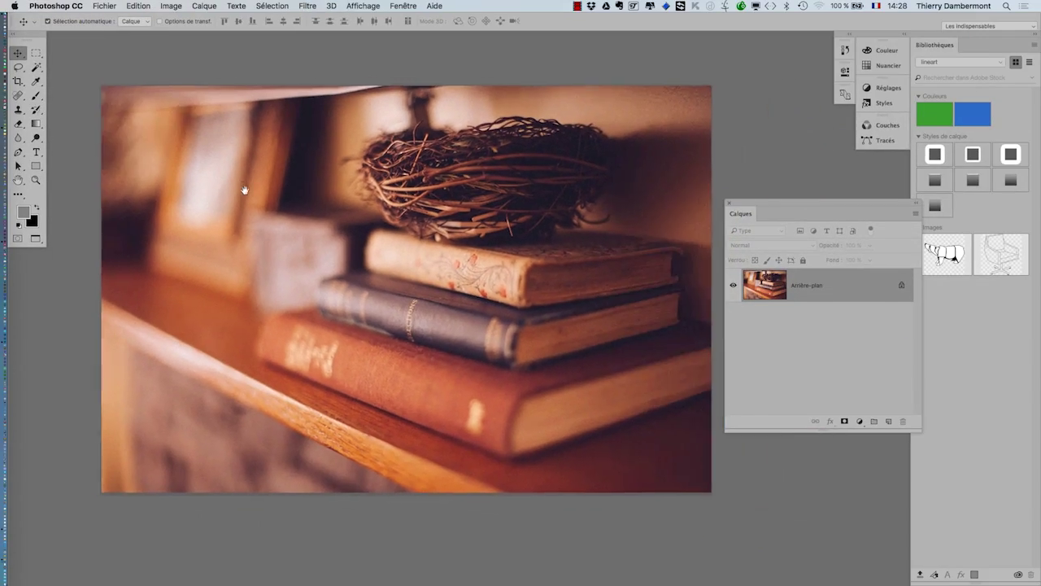
key(ctrl)
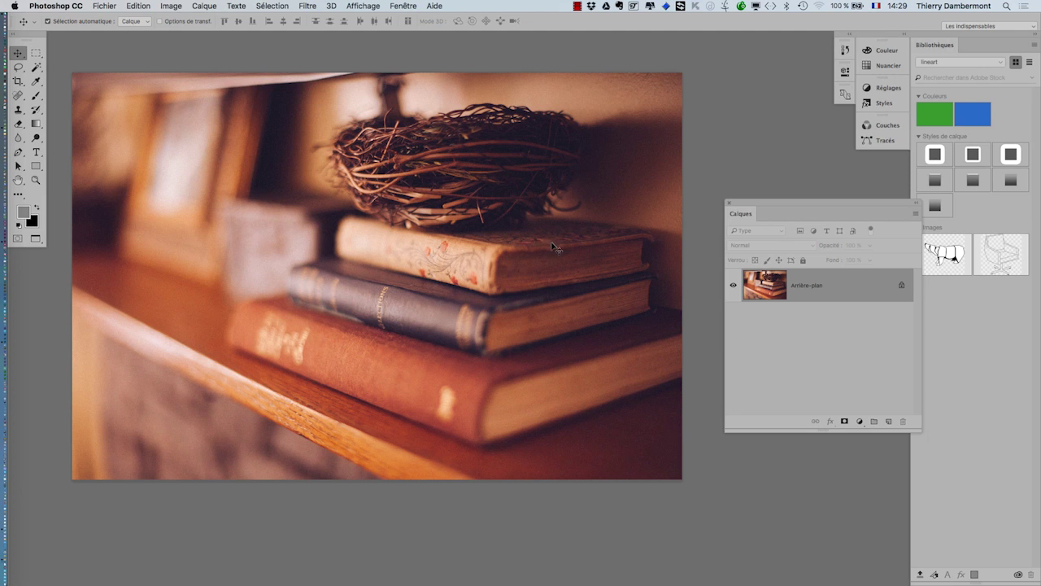
click(168, 5)
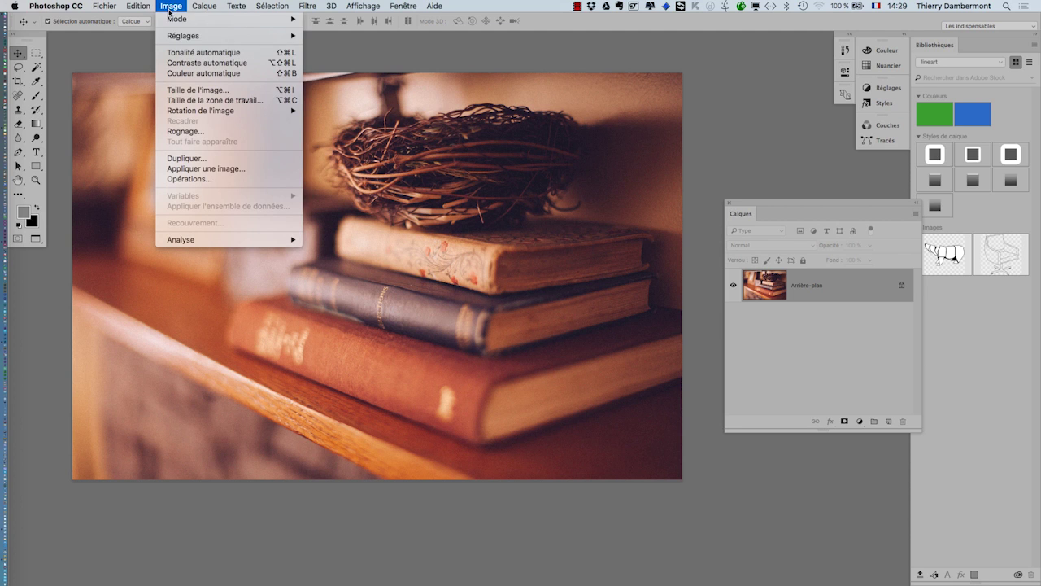
mouse_move(171, 35)
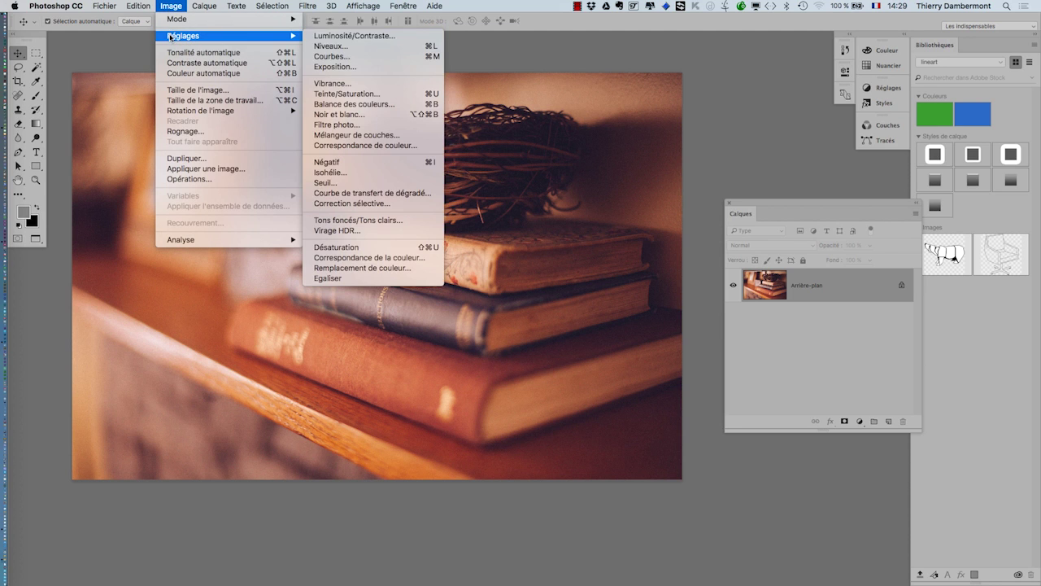
click(398, 94)
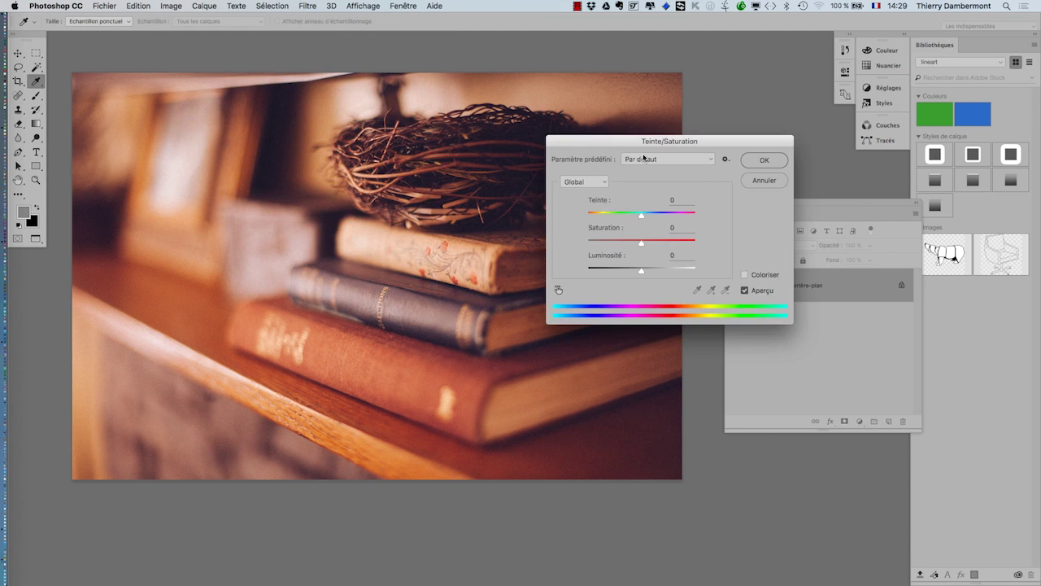
drag(636, 144, 543, 325)
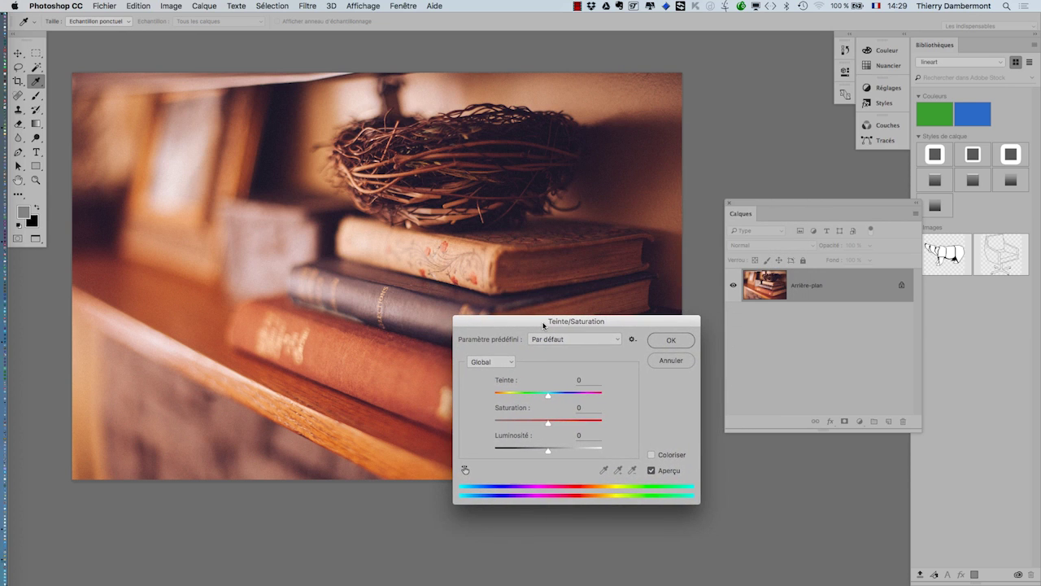
key(alt)
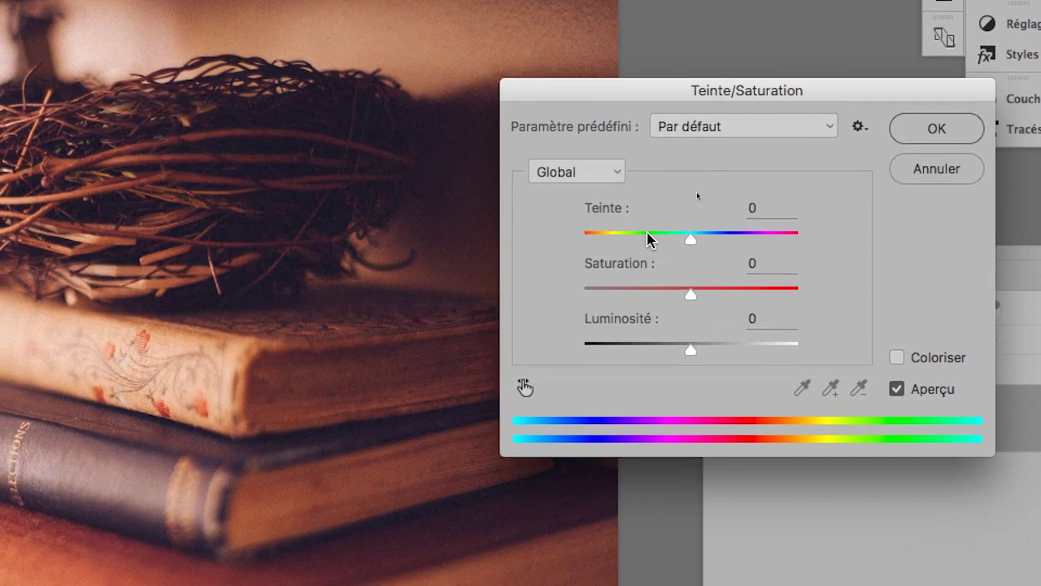
drag(648, 238, 646, 235)
key(alt)
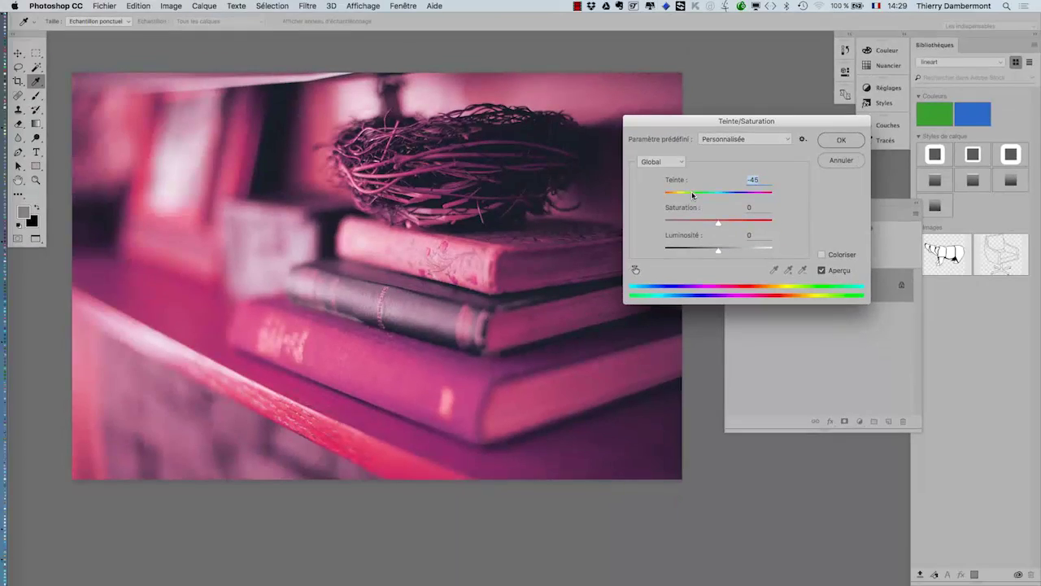
- Return the hue to 0, lower the saturation to -100 and apply the adjustment to the image
drag(692, 195, 657, 225)
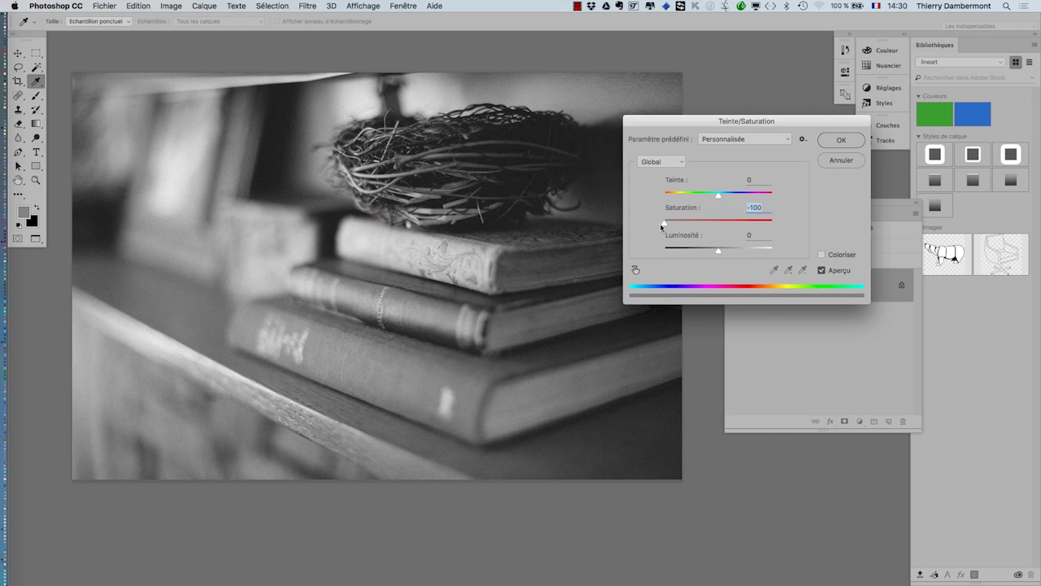
key(alt)
drag(814, 124, 892, 96)
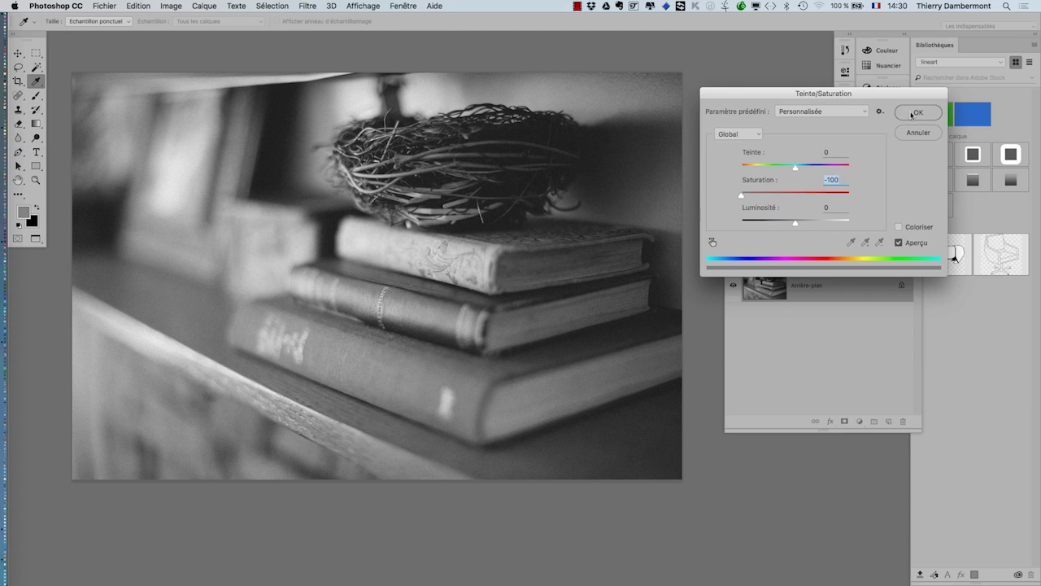
click(916, 113)
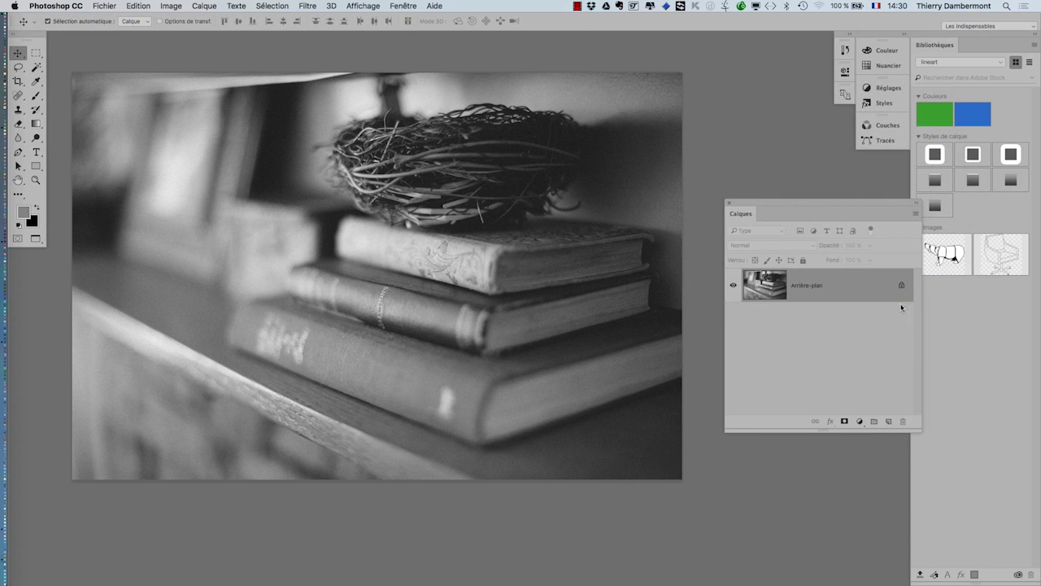
- Save the black-and-white nest and books image as a JPEG at Maximum quality 12 in standard base format
click(103, 3)
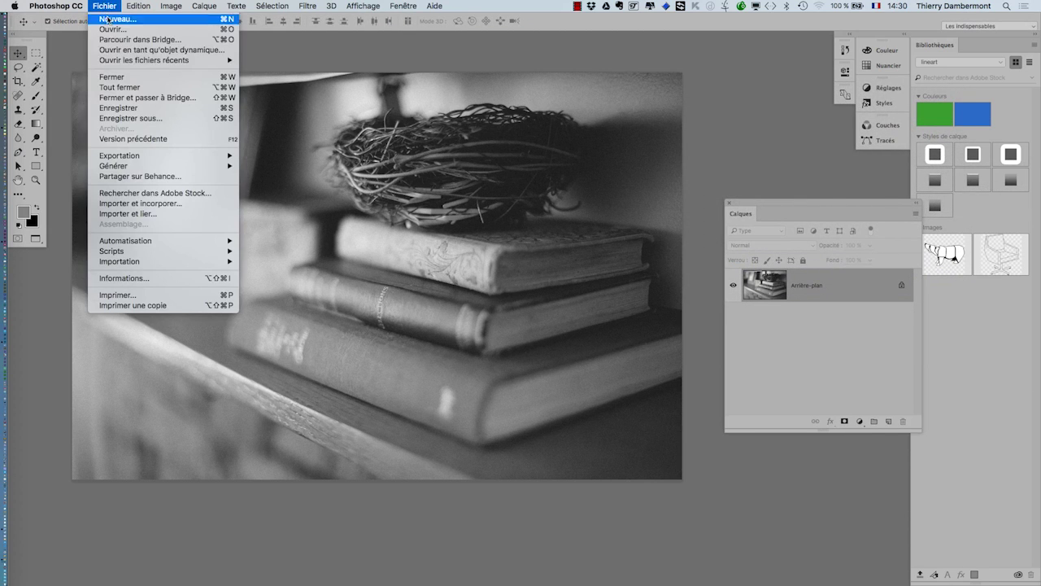
click(150, 110)
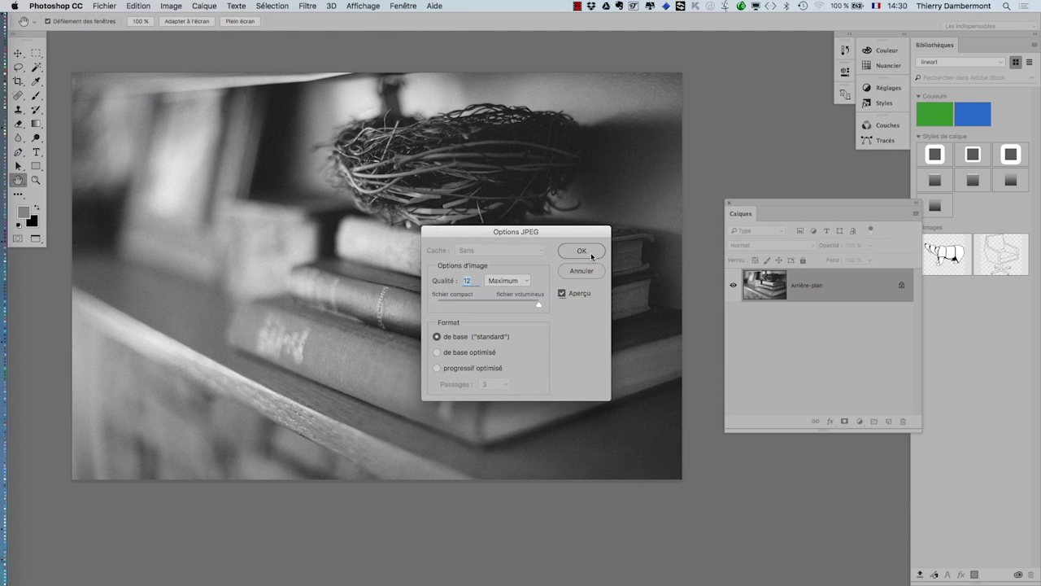
click(592, 257)
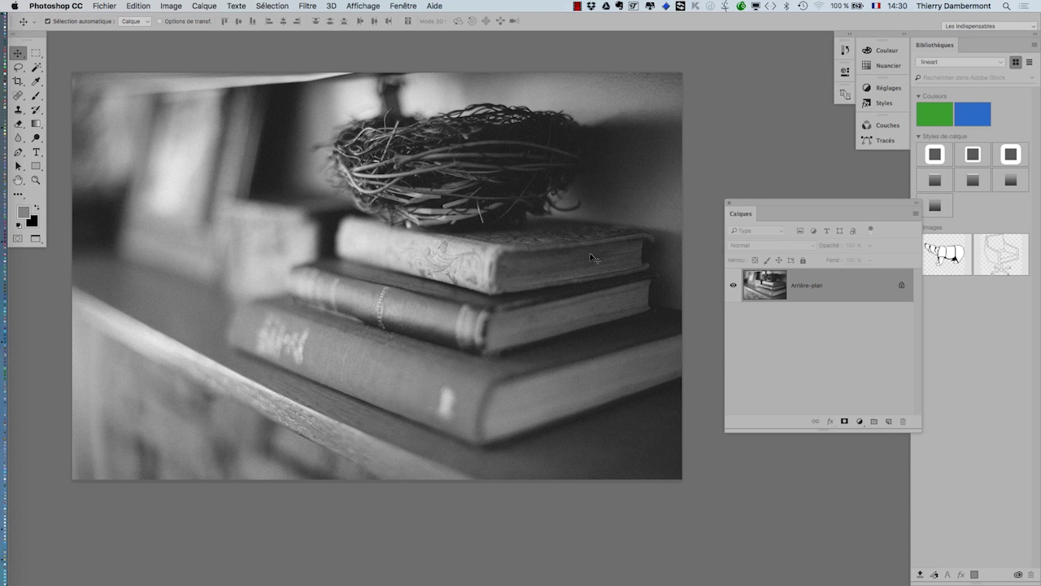
- Switch to InDesign, enlarge the list of links and select the modified nest and books image link, "around-the-house-7.jpg"
key(super+Tab)
key(super+Tab)
key(super+Tab)
key(super+Tab)
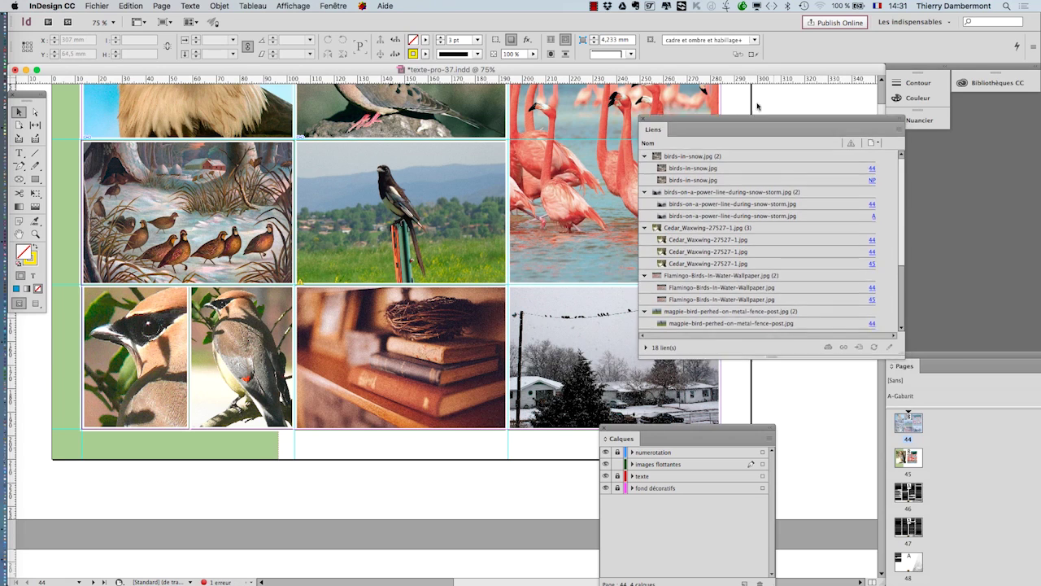
drag(773, 129, 737, 86)
drag(874, 323, 889, 444)
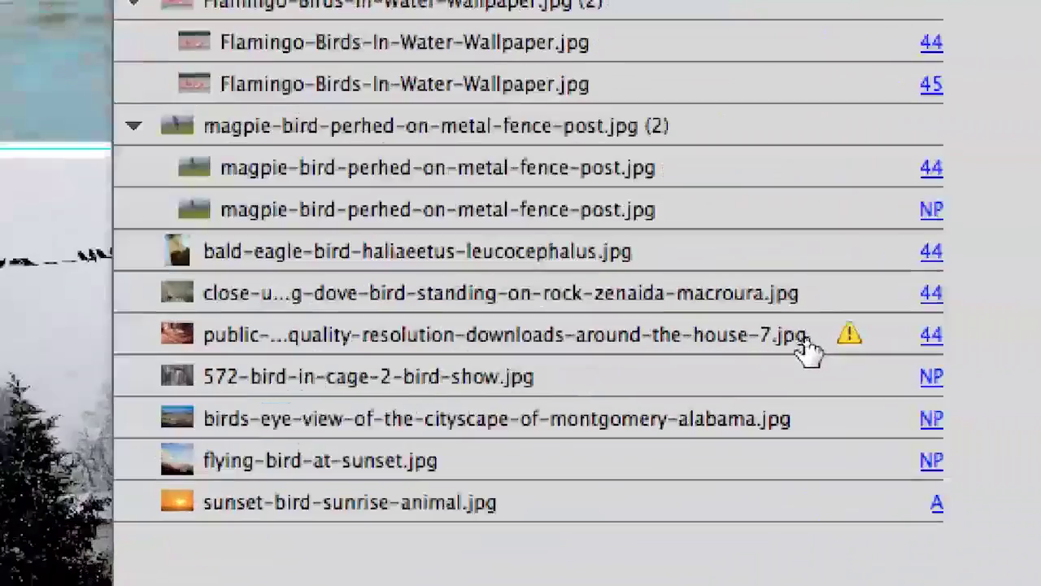
click(849, 351)
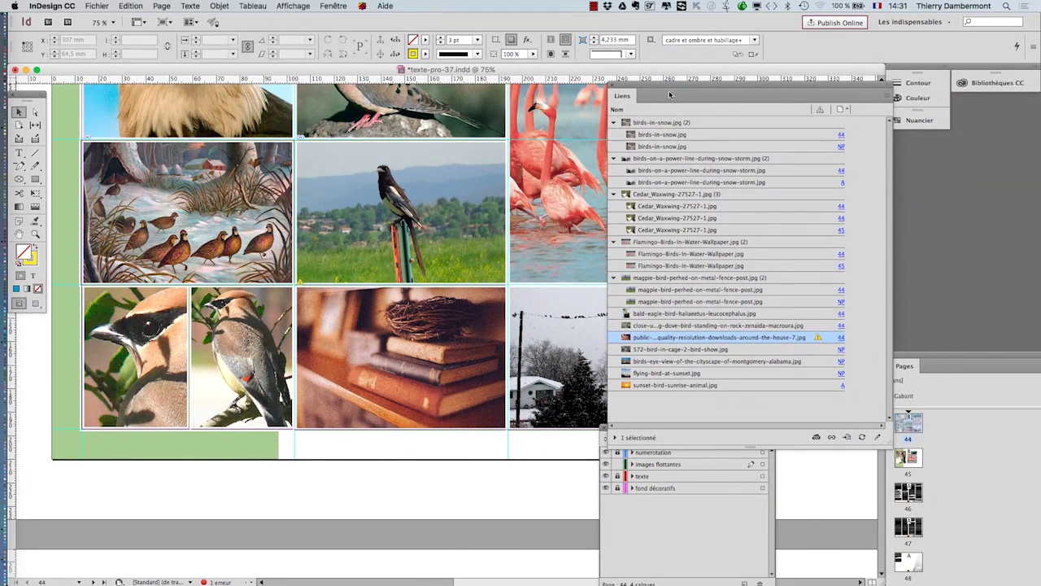
- Uncover the nest and books image on the page and update its modified link
drag(672, 84, 551, 98)
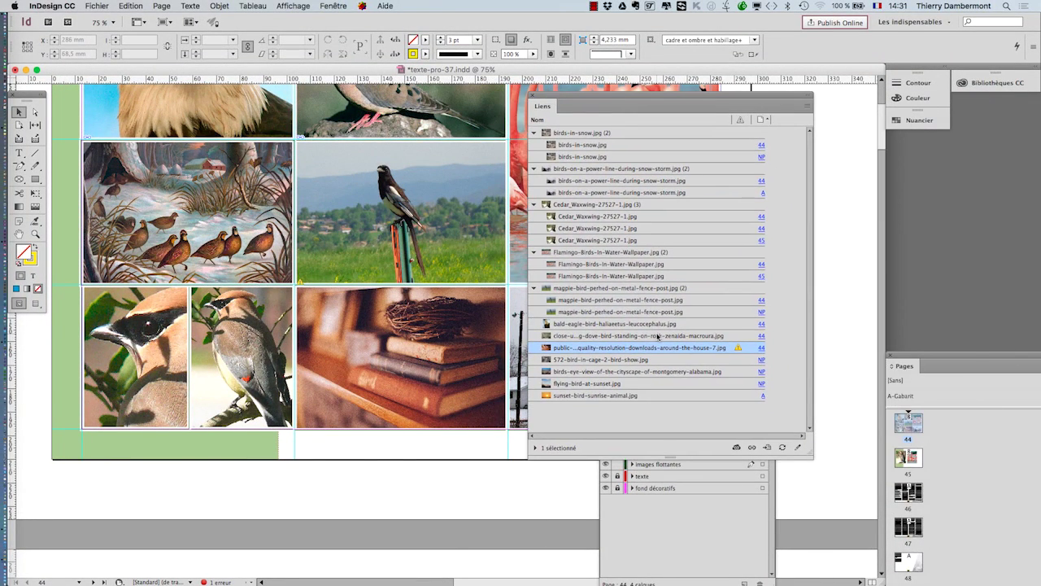
drag(688, 431, 278, 496)
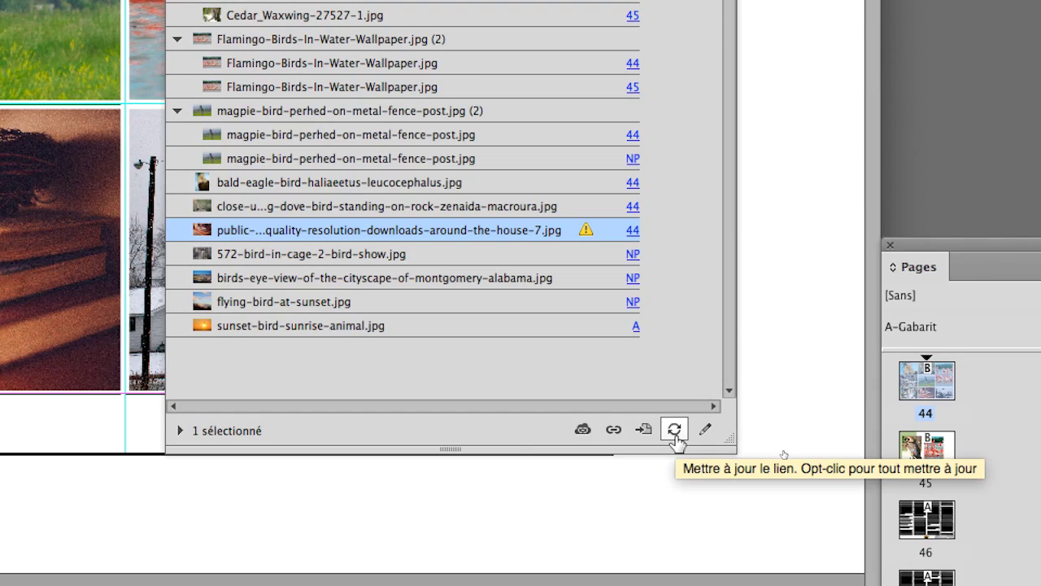
click(675, 431)
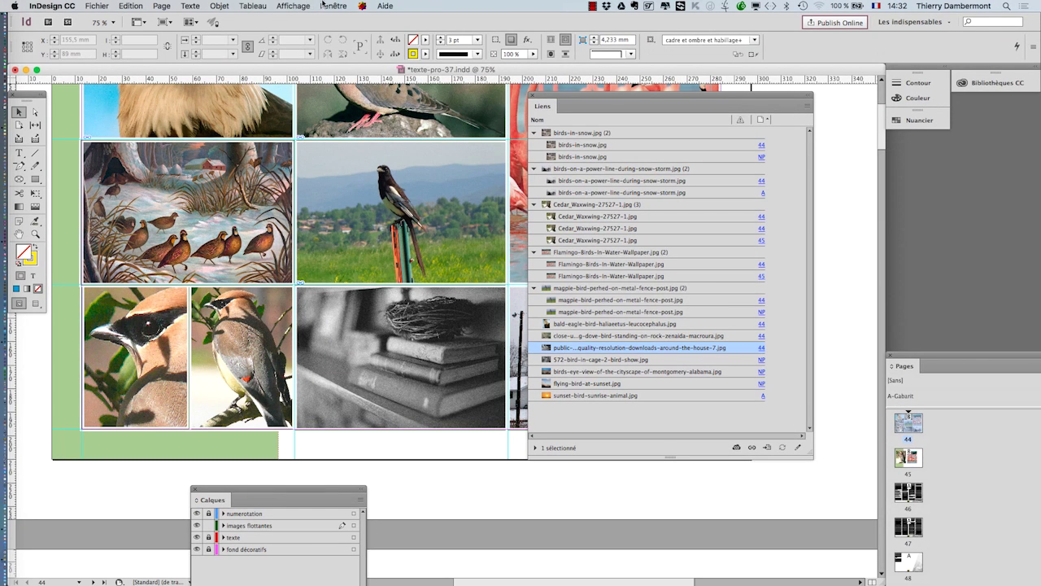
- View the display performance options without choosing one
click(295, 6)
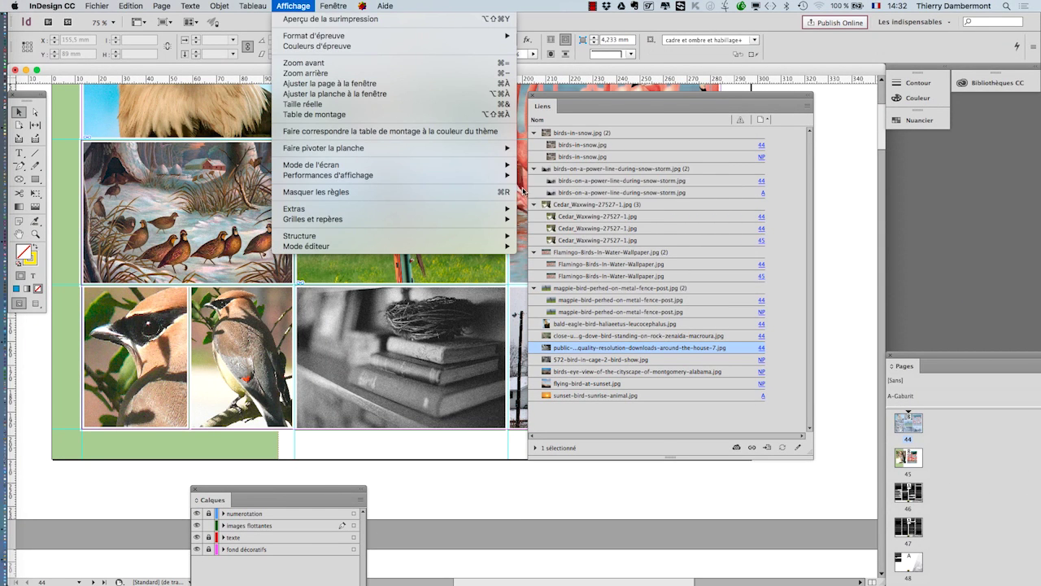
mouse_move(471, 176)
click(492, 482)
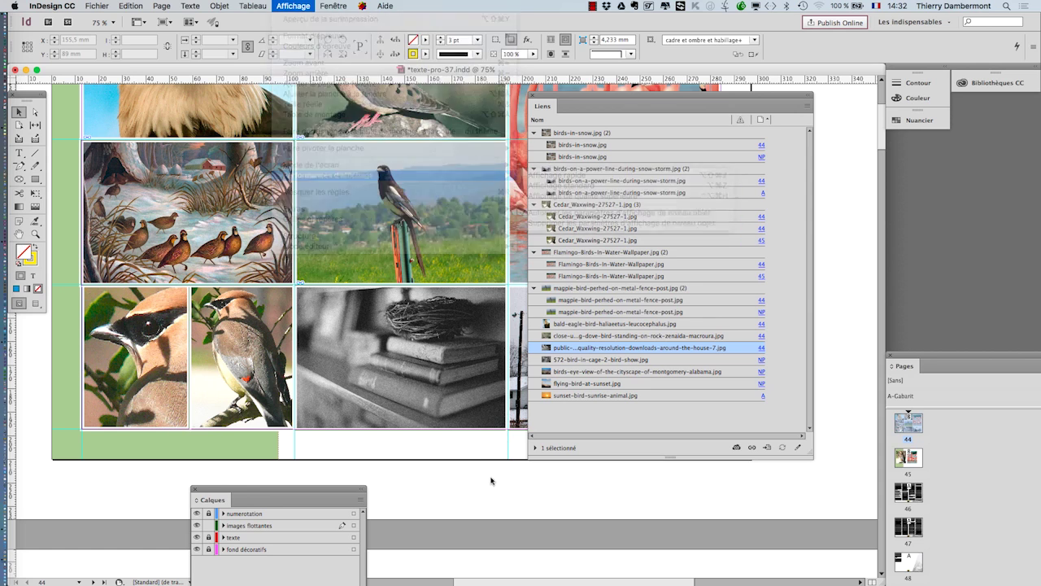
- Compare the nest and books image in Photoshop with its rendering in the InDesign layout at 125% zoom
key(super+Tab)
key(super+Tab)
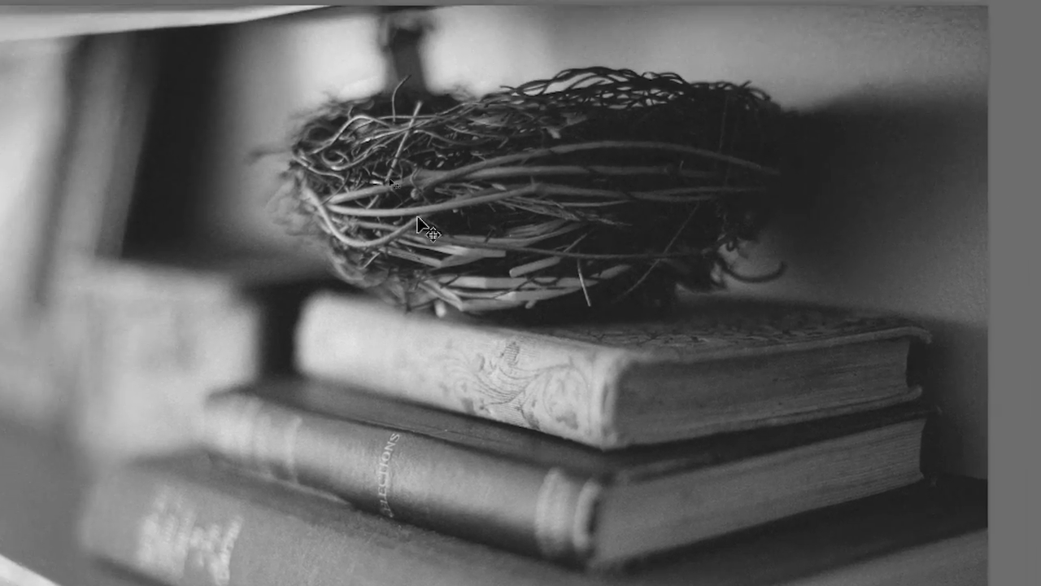
key(super+Tab)
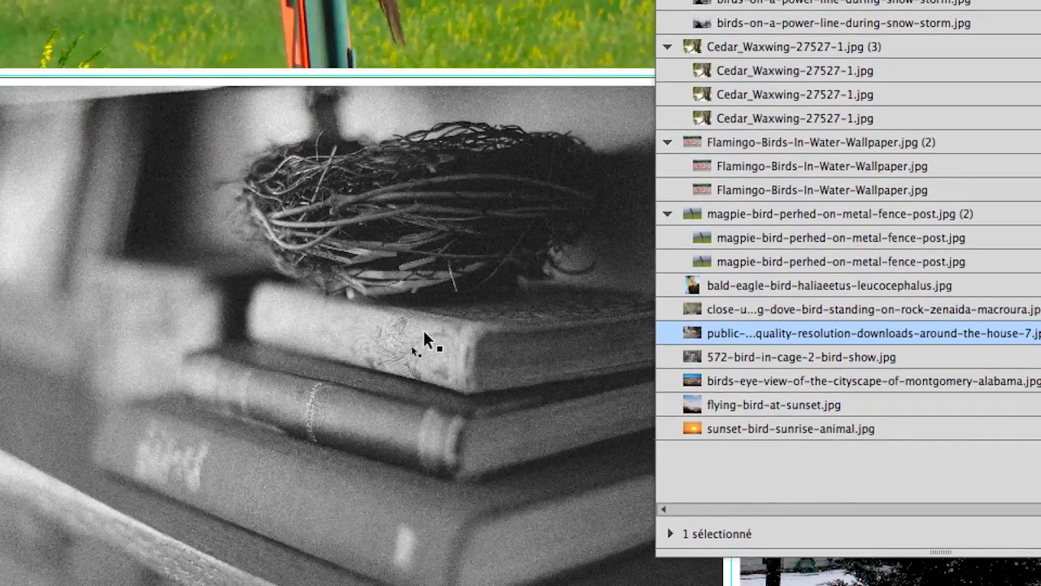
key(super+equal)
key(super+minus)
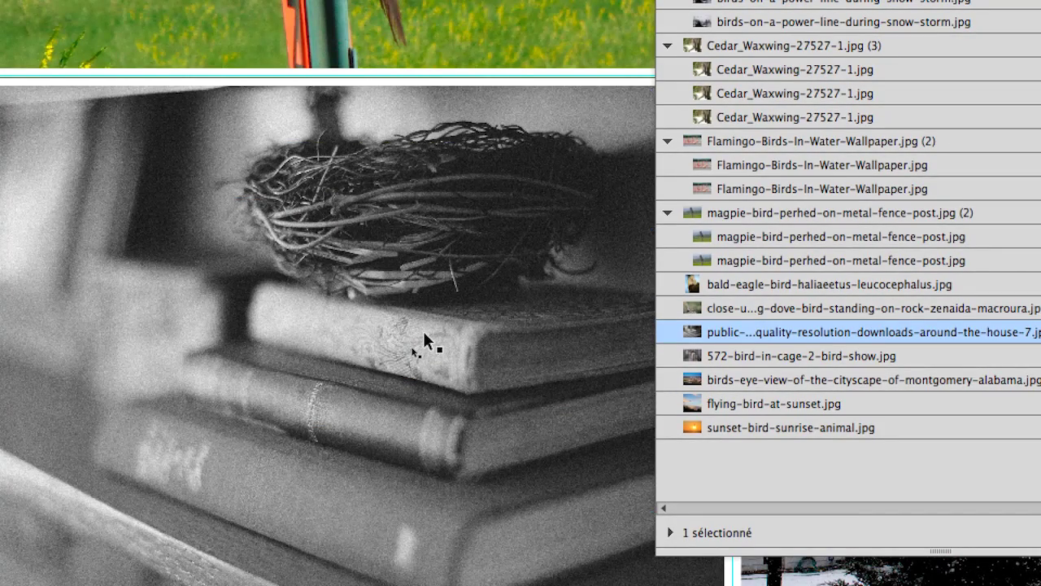
key(super+minus)
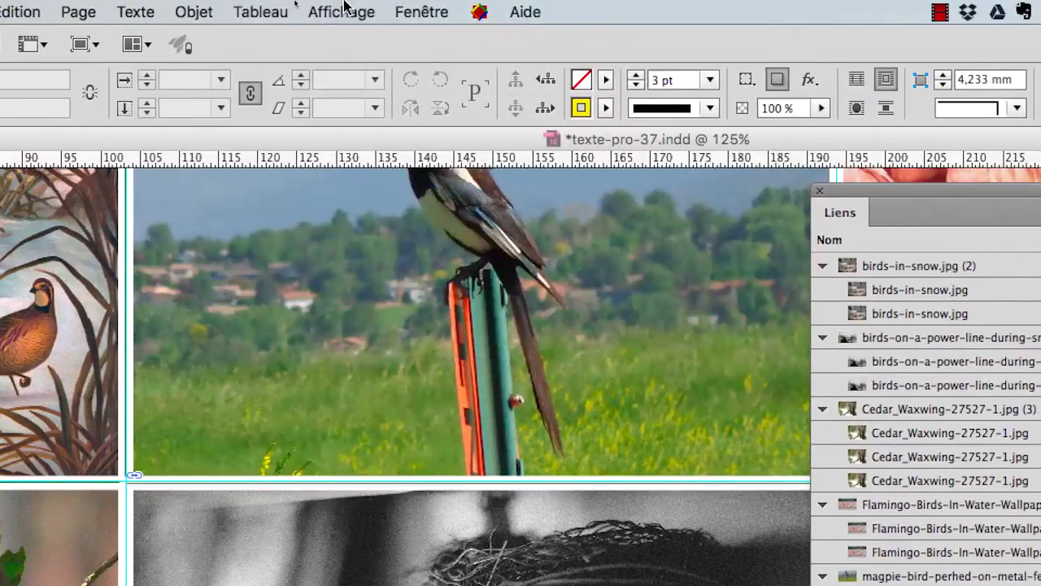
- Review the display performance options for the enlarged layout and uncover the placed images hidden by the list of links
click(343, 9)
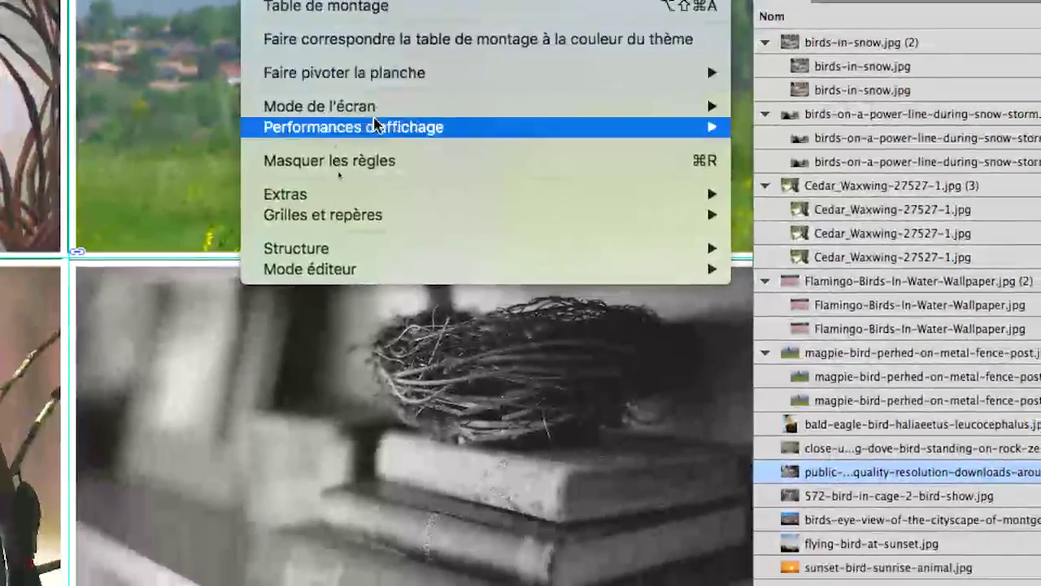
mouse_move(475, 353)
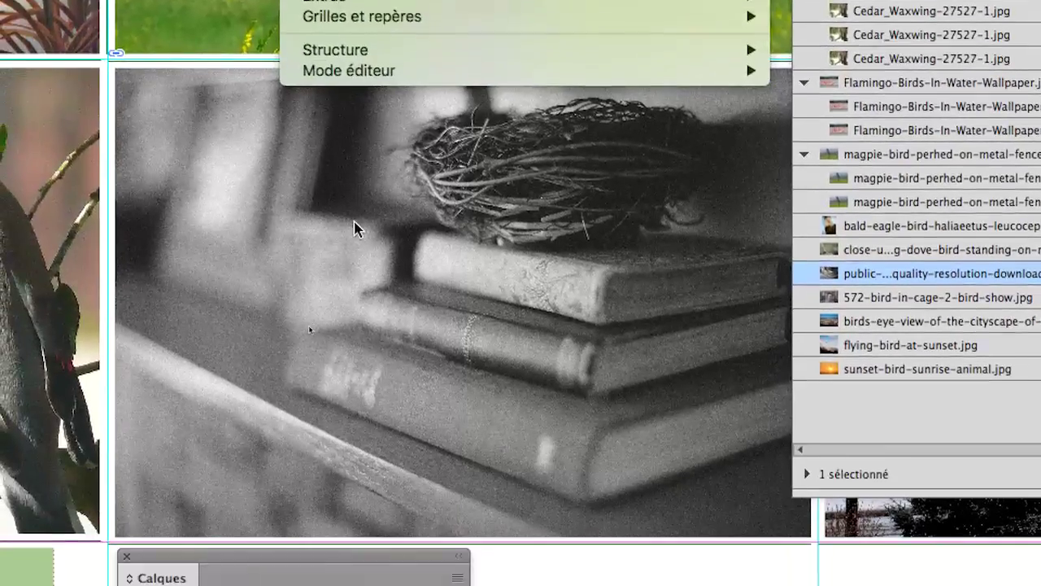
click(290, 420)
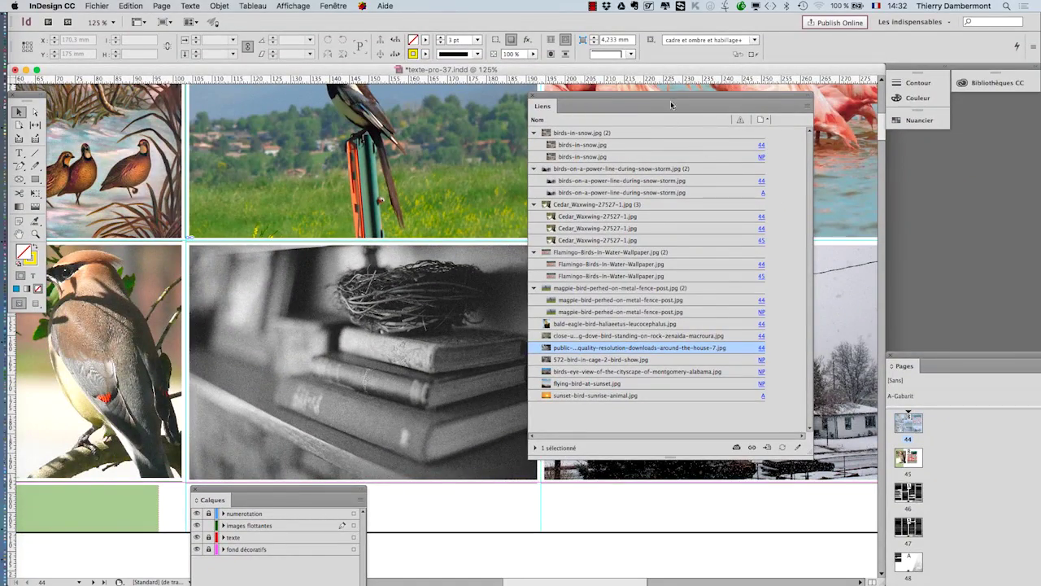
drag(670, 104, 837, 165)
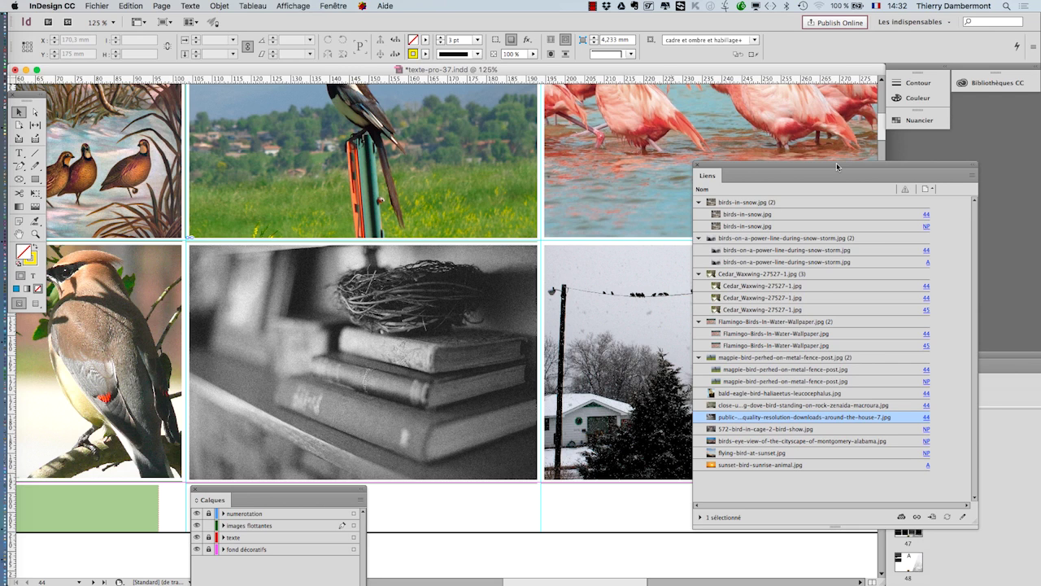
- Check the images folder in the Finder and switch back to Photoshop
key(super+Tab)
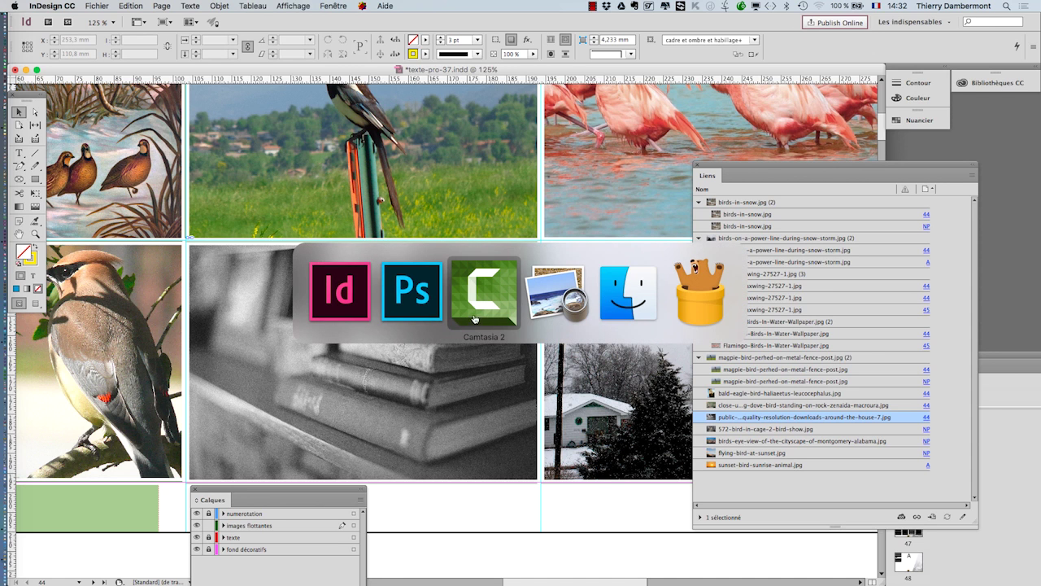
click(606, 289)
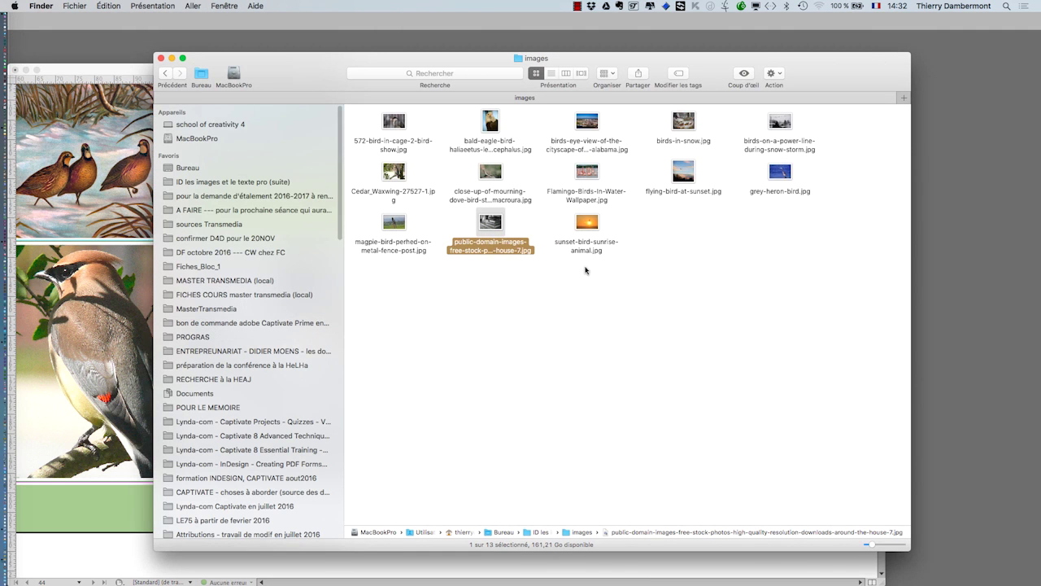
key(super+Tab)
click(498, 308)
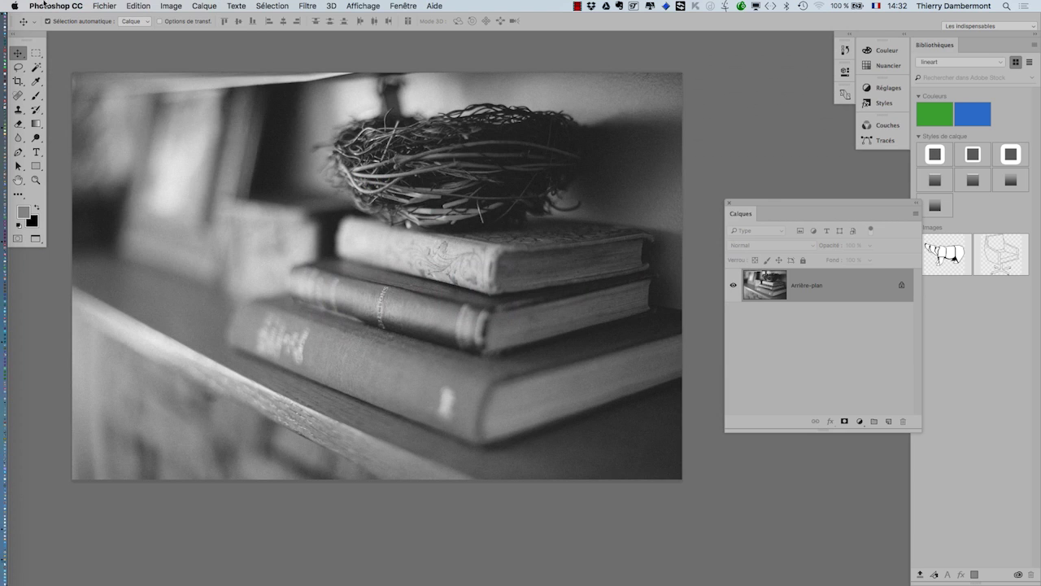
click(104, 5)
click(110, 27)
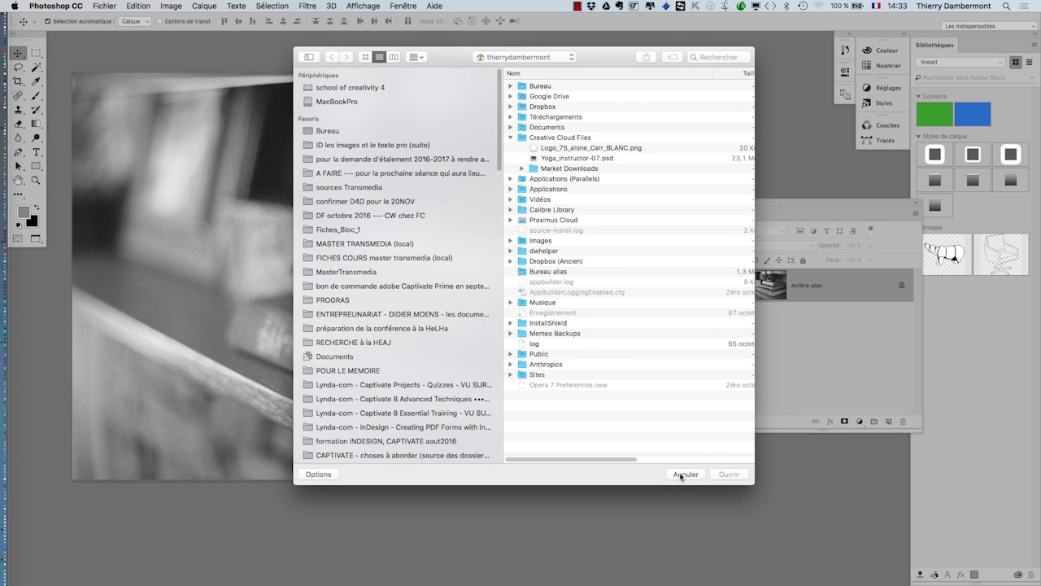
click(685, 474)
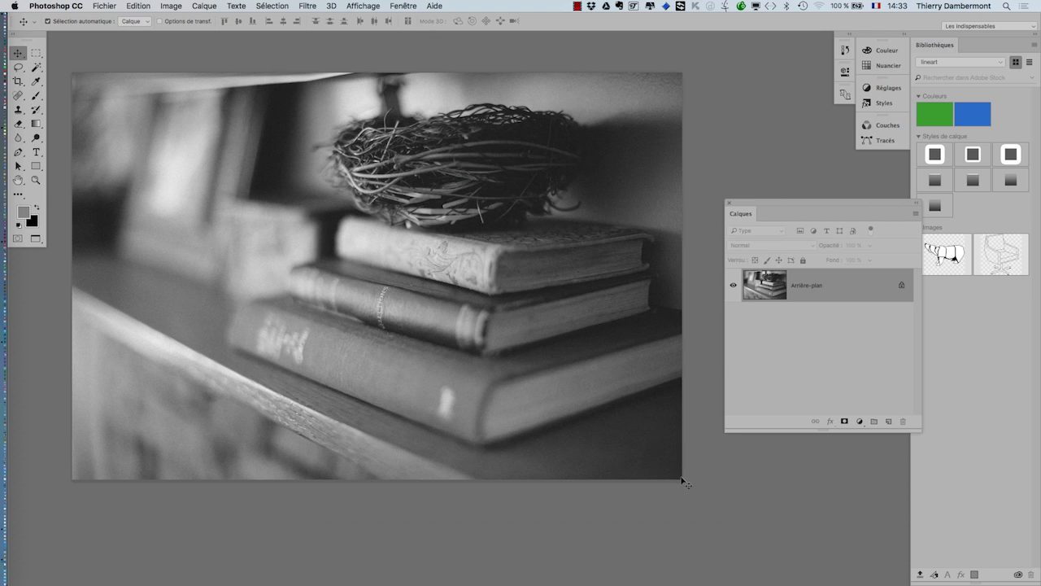
- Switch to InDesign and select each of the two linked instances of Flamingo-Birds-In-Water-Wallpaper.jpg in turn
key(super+Tab)
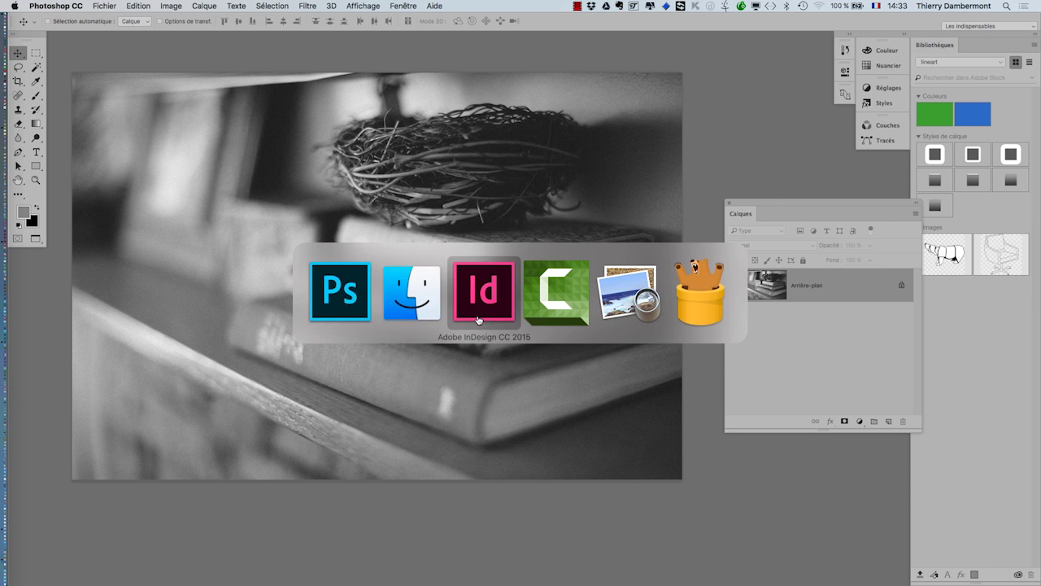
click(483, 291)
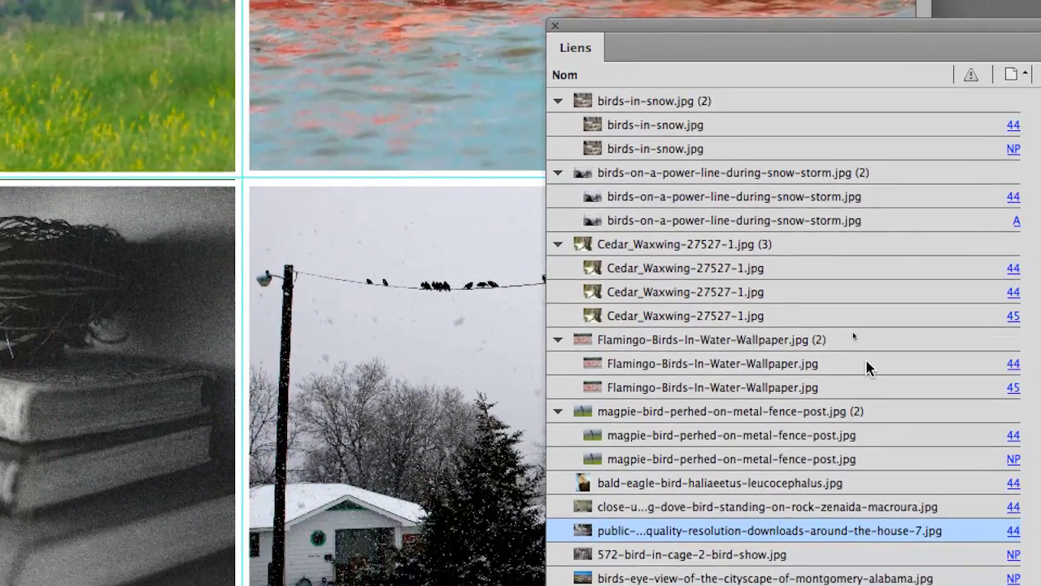
click(867, 366)
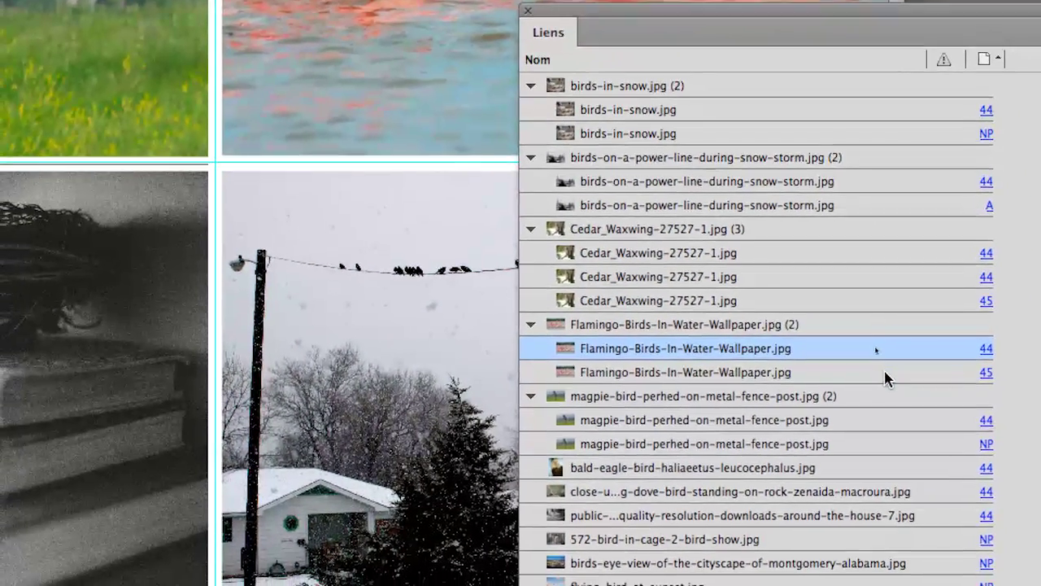
click(876, 382)
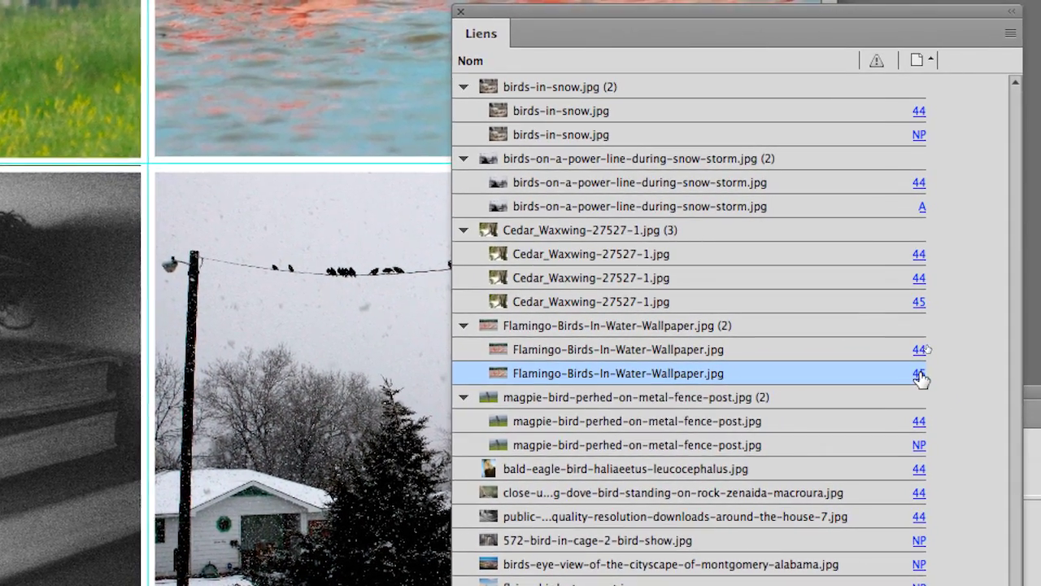
- Go to the flamingo image's instances on pages 45 and 44, finish on page 44 and deselect the image
click(996, 374)
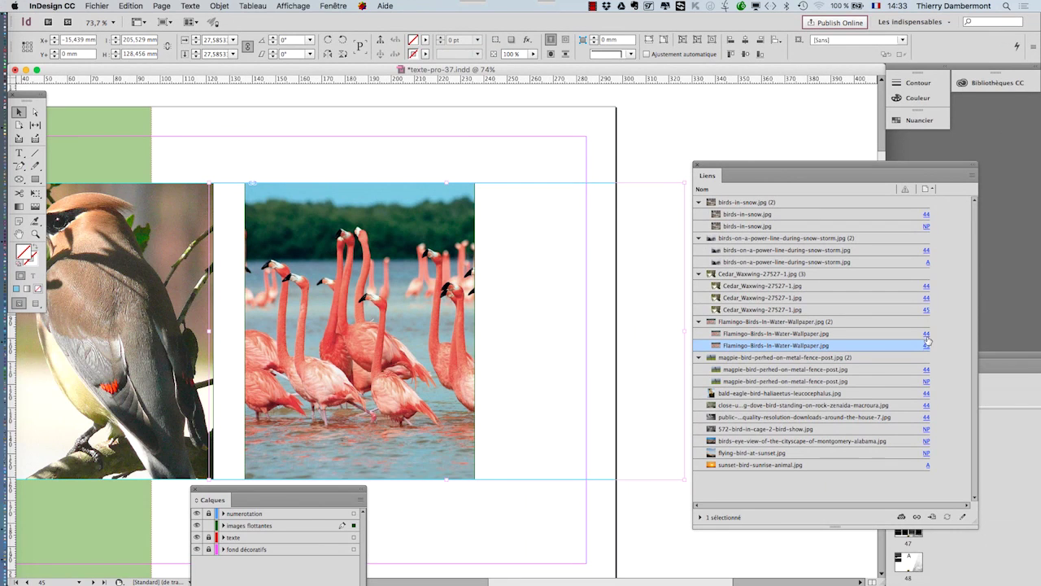
click(927, 335)
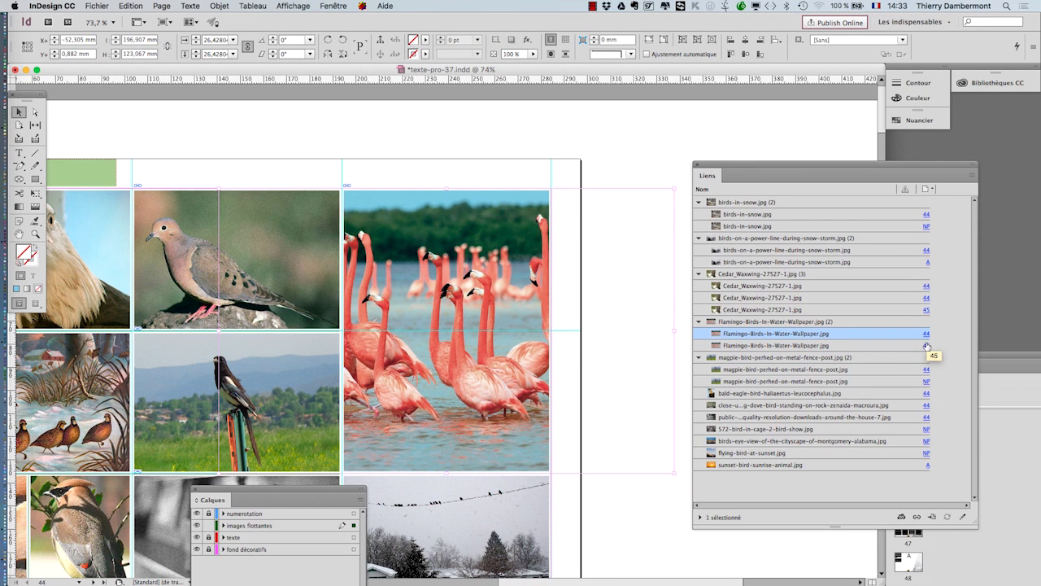
click(927, 346)
click(927, 334)
click(611, 352)
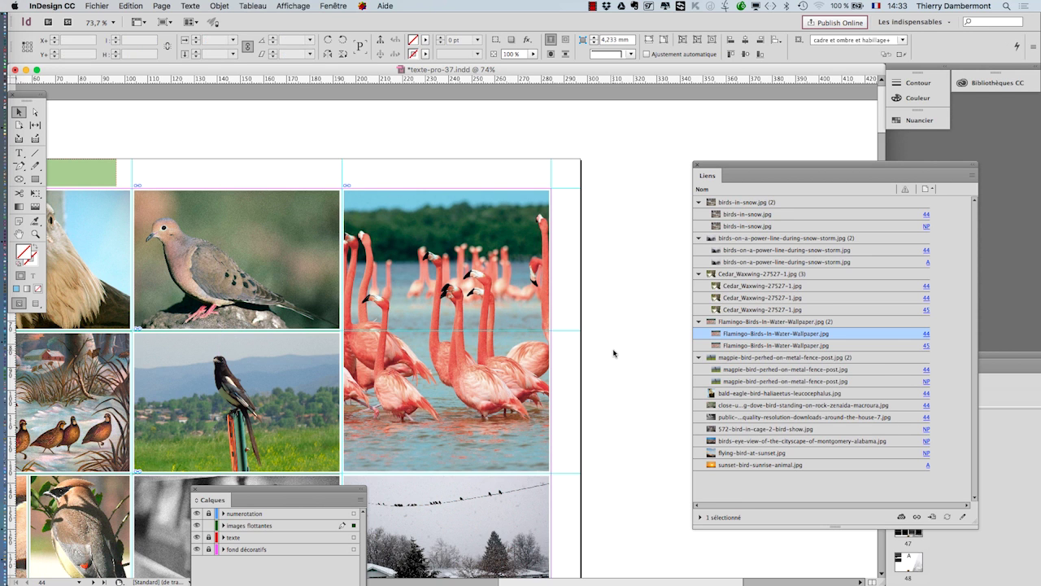
- Compare the two placements of the flamingo image by alternating between its links on pages 45 and 44, ending on page 44
click(927, 346)
click(928, 334)
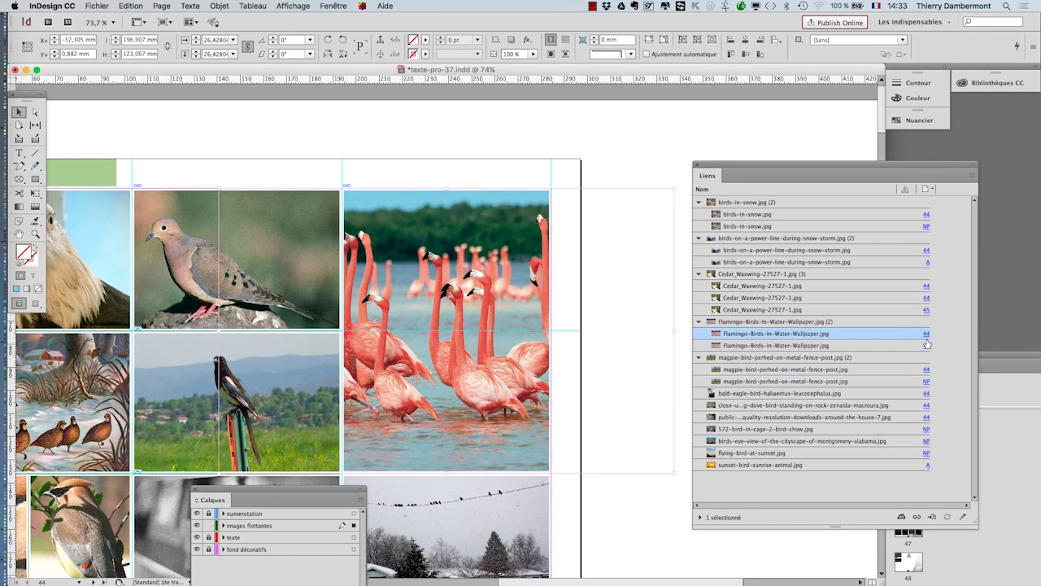
click(927, 345)
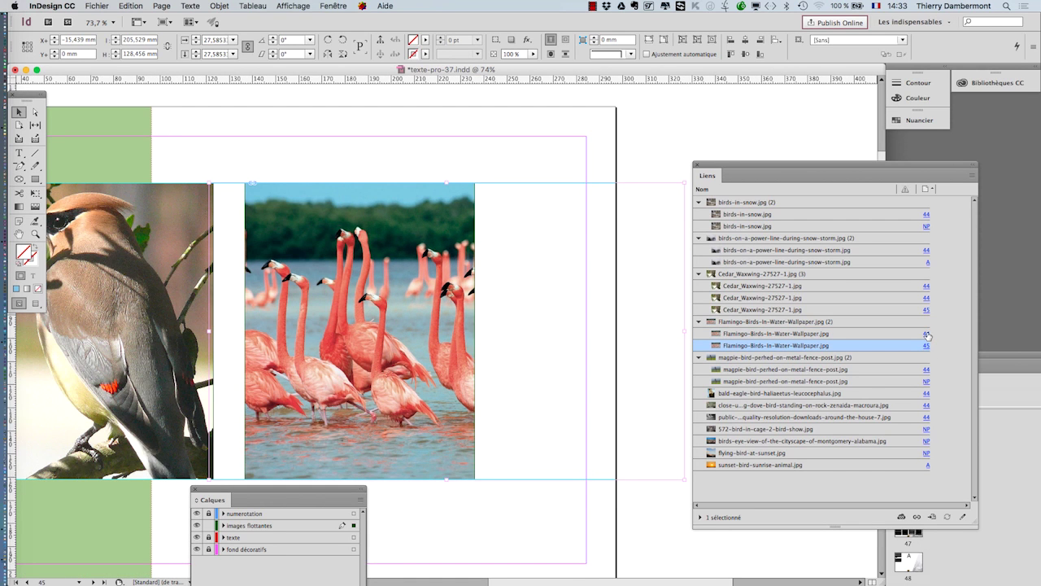
click(927, 334)
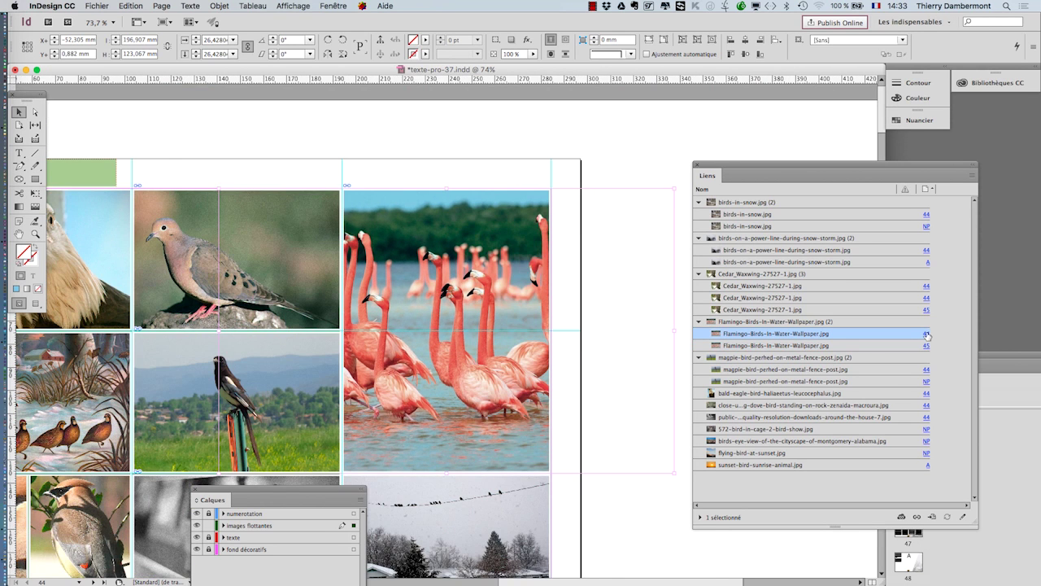
click(926, 346)
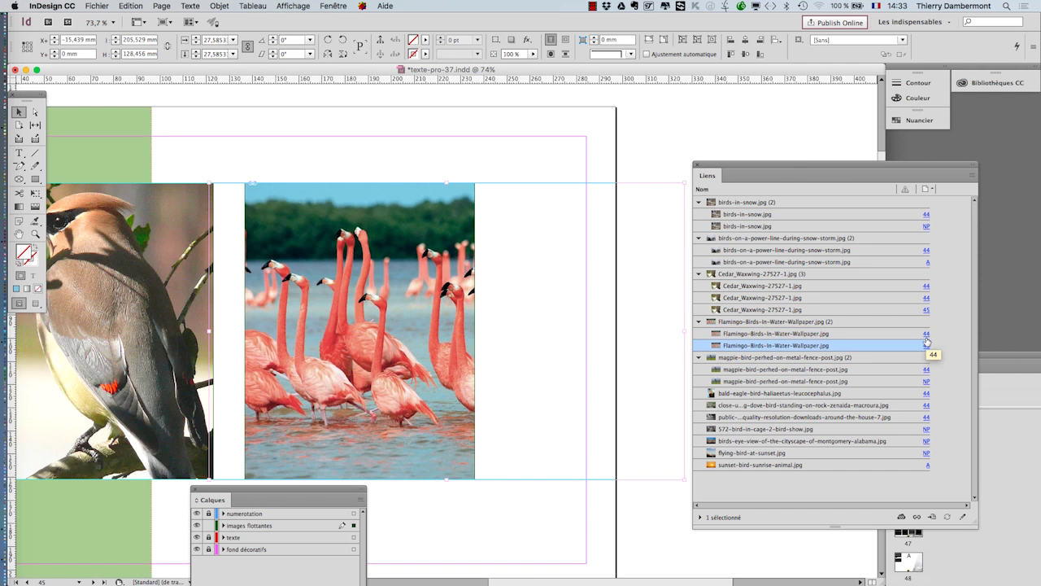
click(926, 334)
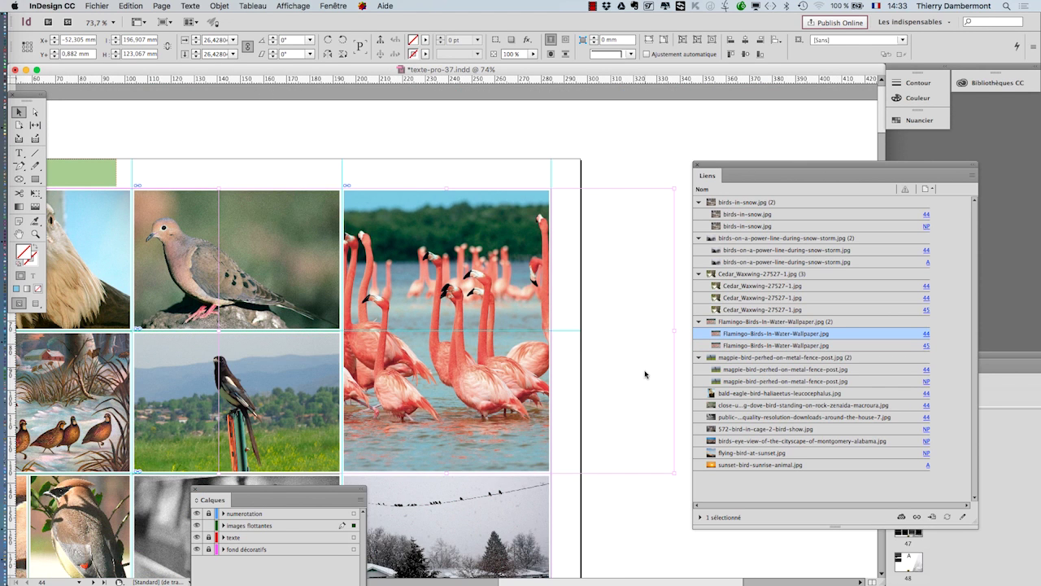